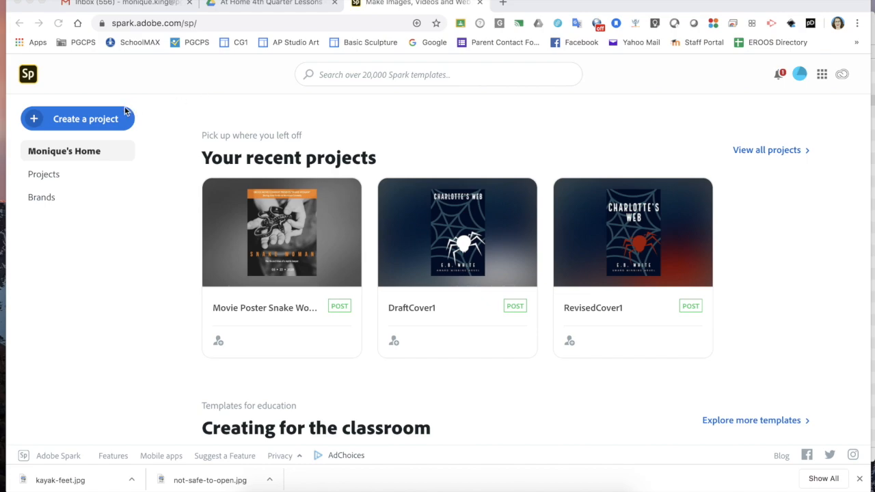
Create a new project from the Math Poster template in the Teach and study category.
{"action": "left_click", "coordinate": [82, 121]}
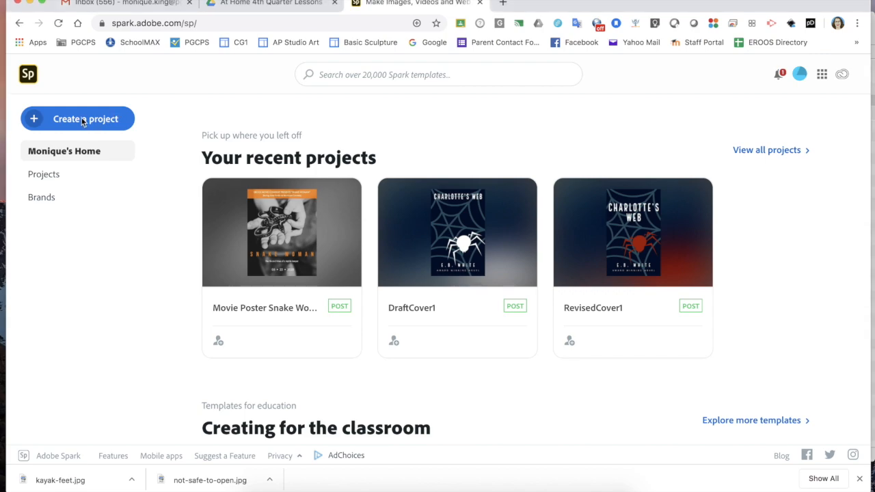
{"action": "left_click", "coordinate": [34, 121]}
{"action": "left_click", "coordinate": [59, 258]}
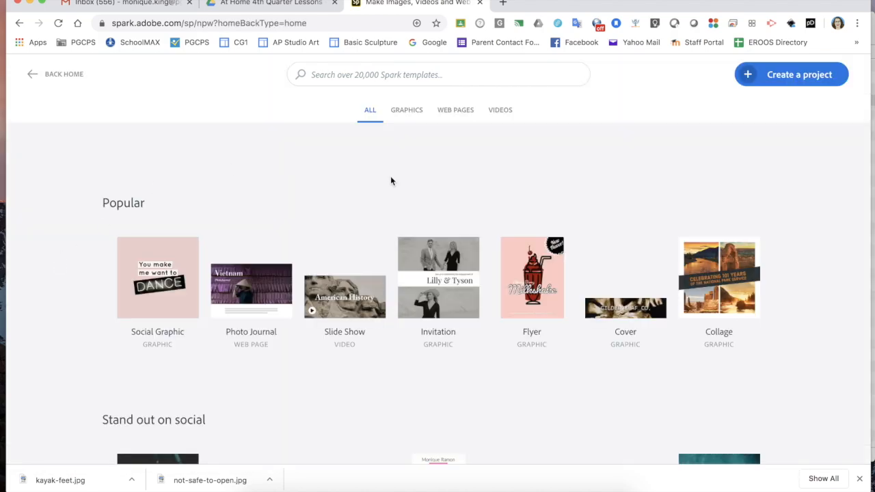
{"action": "scroll", "coordinate": [464, 388], "scroll_direction": "down", "scroll_amount": 3}
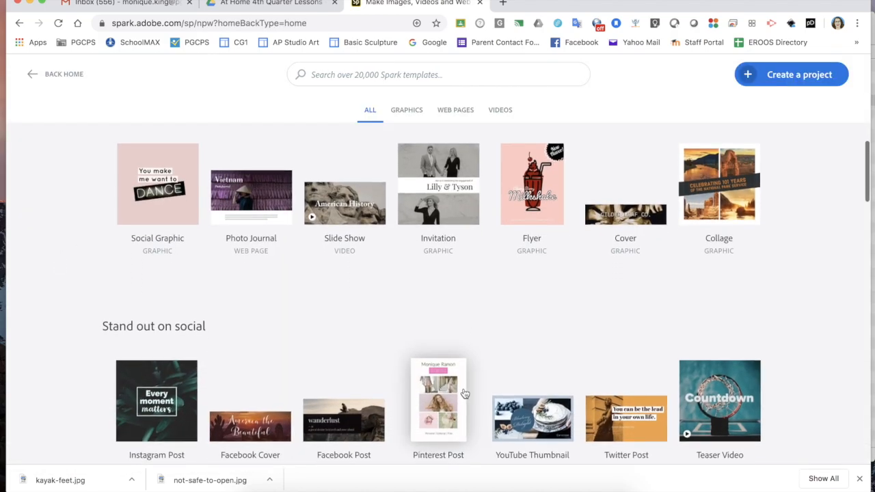
{"action": "scroll", "coordinate": [463, 392], "scroll_direction": "down", "scroll_amount": 10}
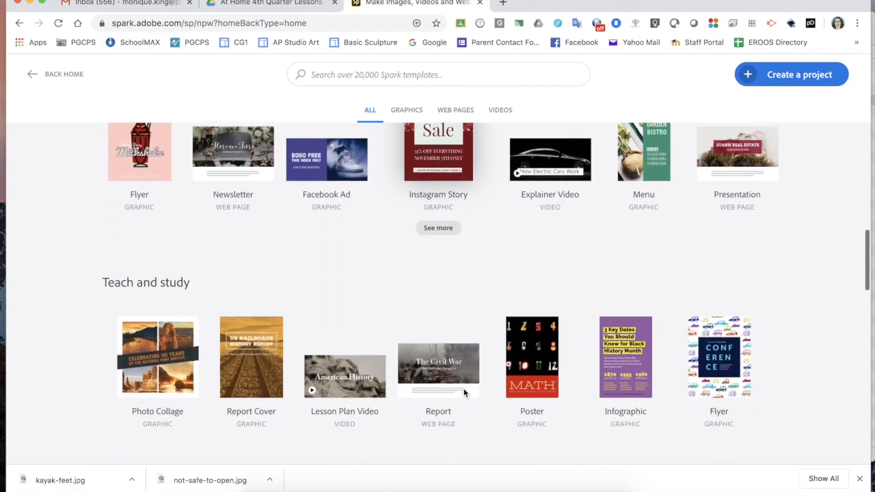
{"action": "scroll", "coordinate": [464, 392], "scroll_direction": "down", "scroll_amount": 3}
{"action": "left_click", "coordinate": [535, 275]}
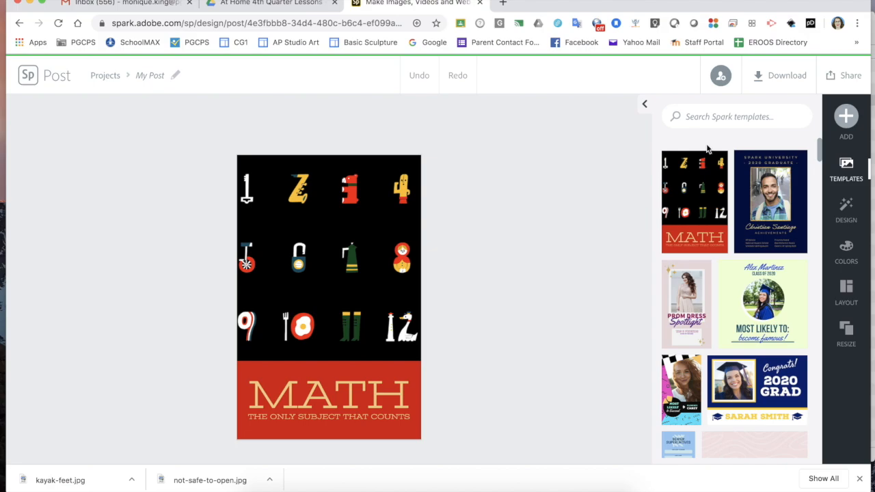
Search the Spark templates for "movie poster" and look through the available poster designs.
{"action": "left_click", "coordinate": [737, 118]}
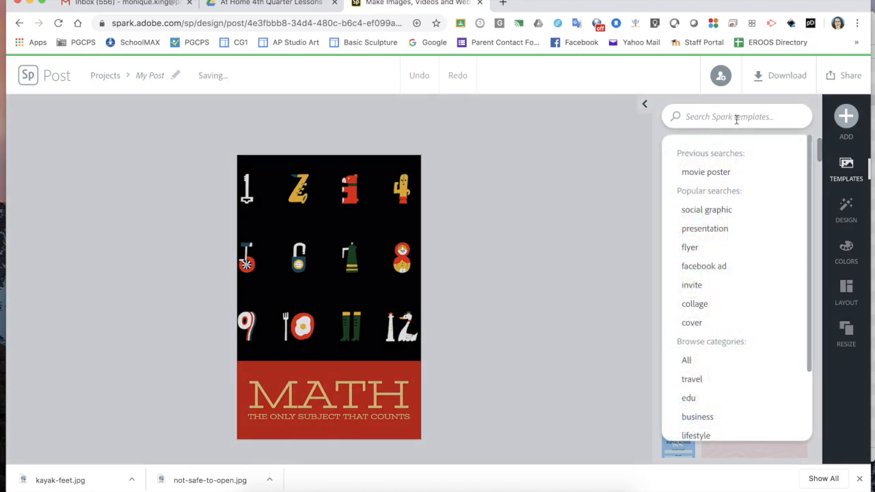
{"action": "left_click", "coordinate": [698, 175]}
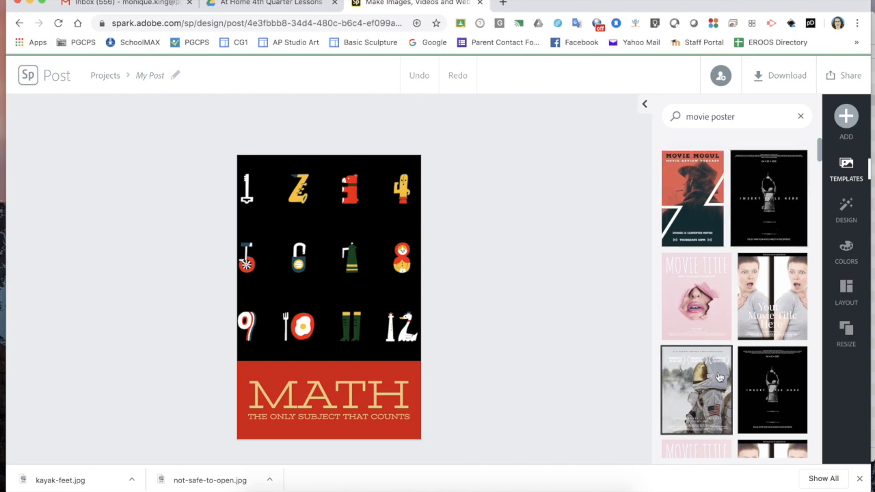
{"action": "scroll", "coordinate": [718, 376], "scroll_direction": "down", "scroll_amount": 2}
{"action": "scroll", "coordinate": [719, 373], "scroll_direction": "down", "scroll_amount": 4}
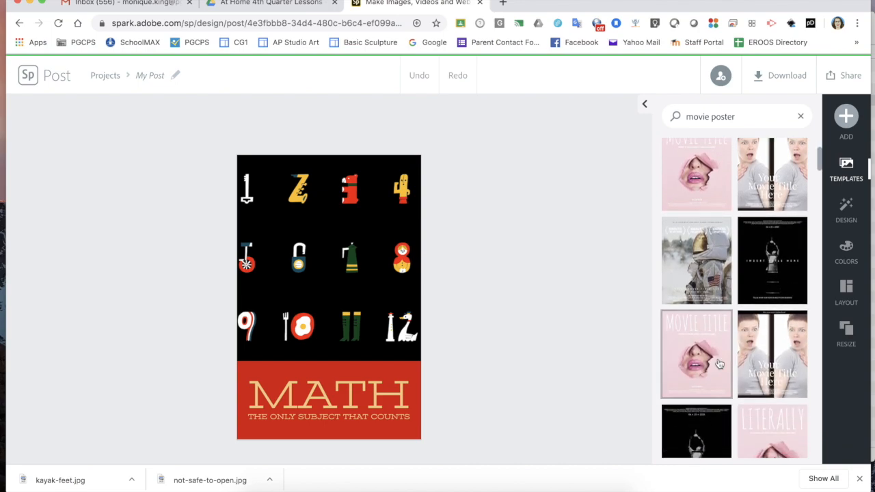
{"action": "scroll", "coordinate": [719, 363], "scroll_direction": "down", "scroll_amount": 10}
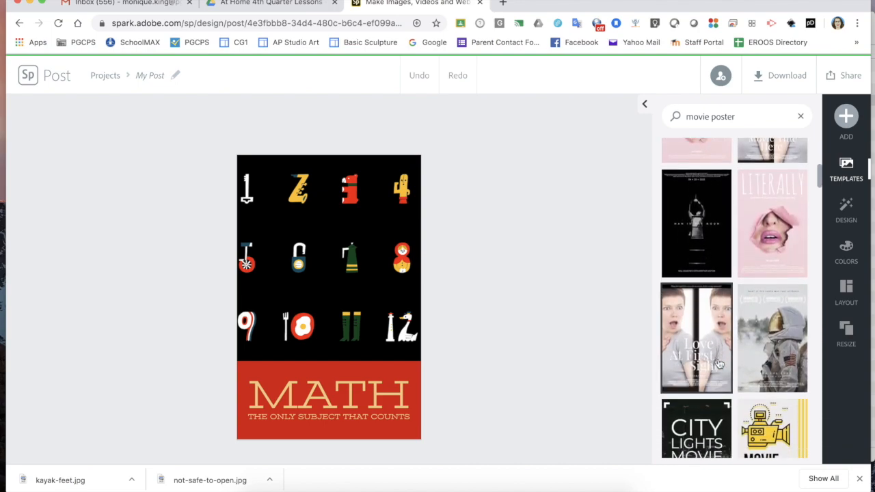
{"action": "scroll", "coordinate": [719, 364], "scroll_direction": "down", "scroll_amount": 7}
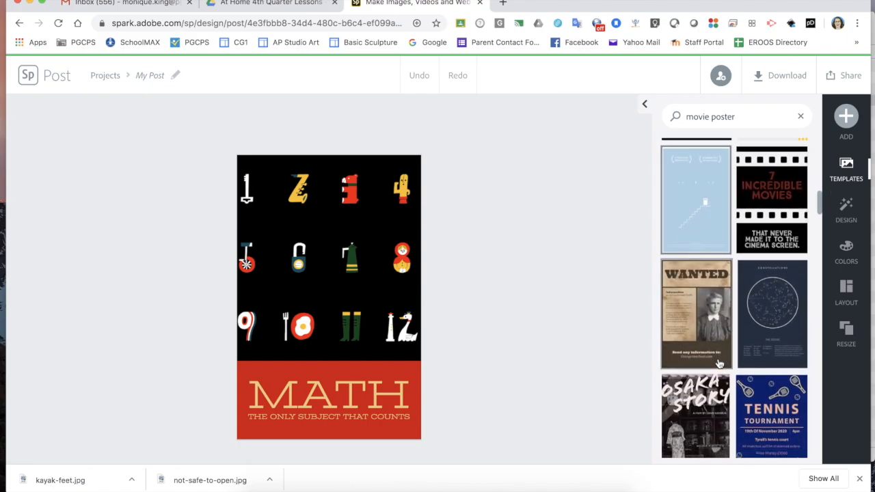
{"action": "scroll", "coordinate": [719, 363], "scroll_direction": "down", "scroll_amount": 1}
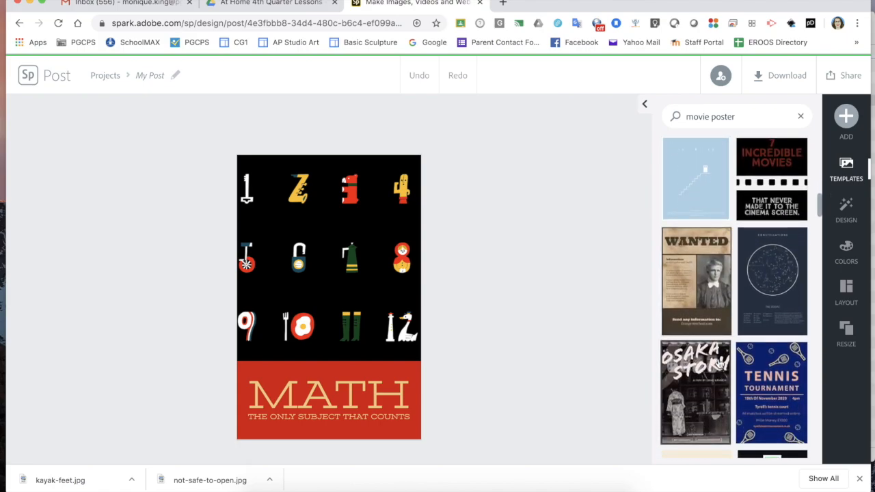
{"action": "scroll", "coordinate": [719, 364], "scroll_direction": "down", "scroll_amount": 3}
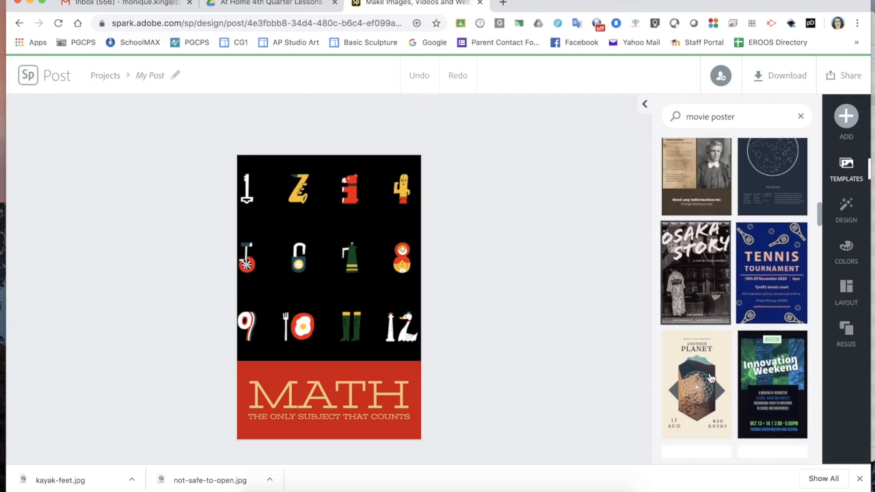
{"action": "scroll", "coordinate": [711, 378], "scroll_direction": "down", "scroll_amount": 2}
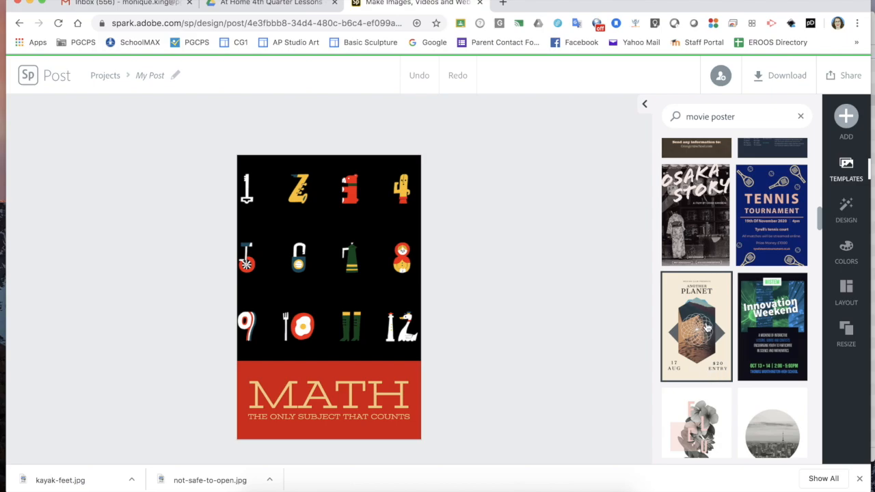
{"action": "scroll", "coordinate": [708, 329], "scroll_direction": "down", "scroll_amount": 8}
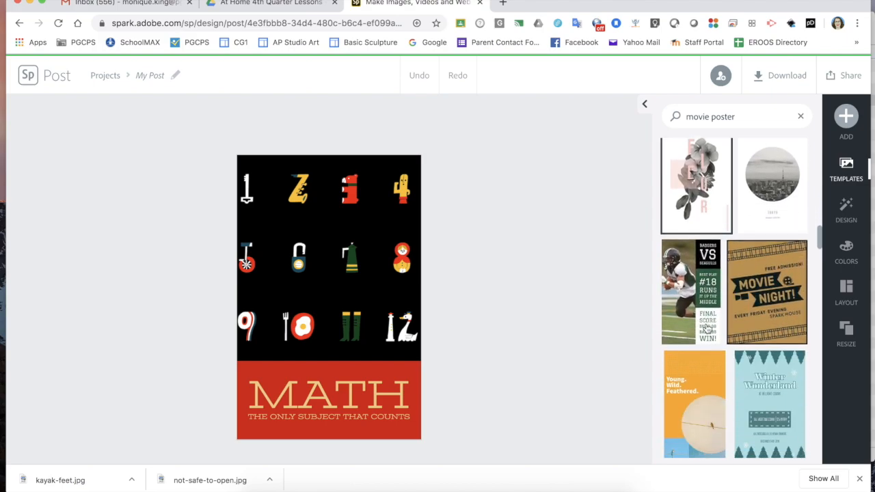
{"action": "scroll", "coordinate": [708, 329], "scroll_direction": "down", "scroll_amount": 4}
{"action": "scroll", "coordinate": [707, 329], "scroll_direction": "down", "scroll_amount": 3}
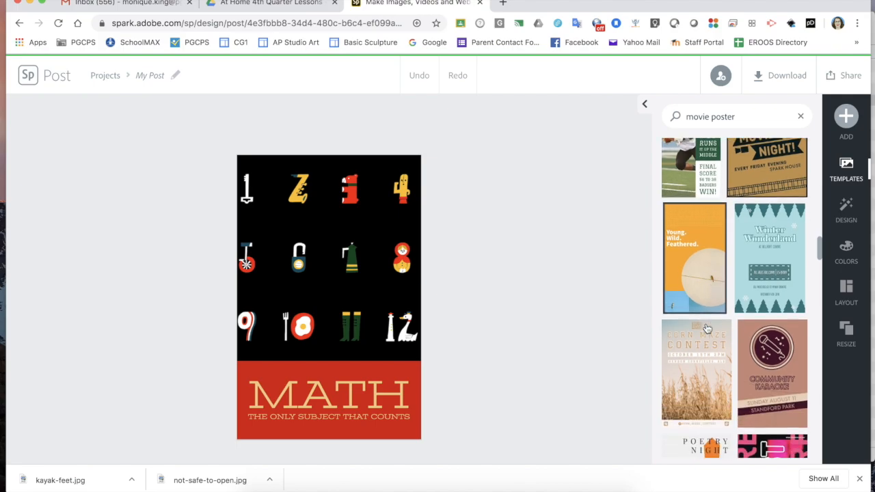
{"action": "scroll", "coordinate": [707, 329], "scroll_direction": "down", "scroll_amount": 1}
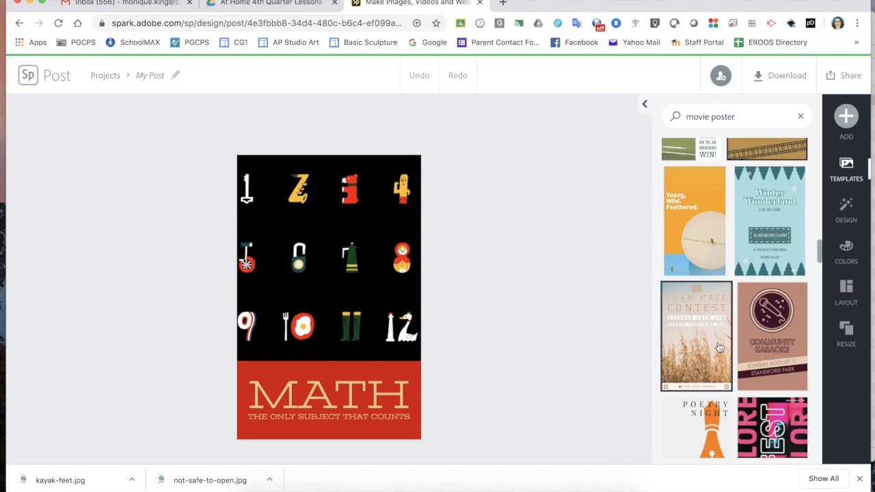
{"action": "scroll", "coordinate": [718, 345], "scroll_direction": "down", "scroll_amount": 3}
{"action": "scroll", "coordinate": [718, 348], "scroll_direction": "down", "scroll_amount": 4}
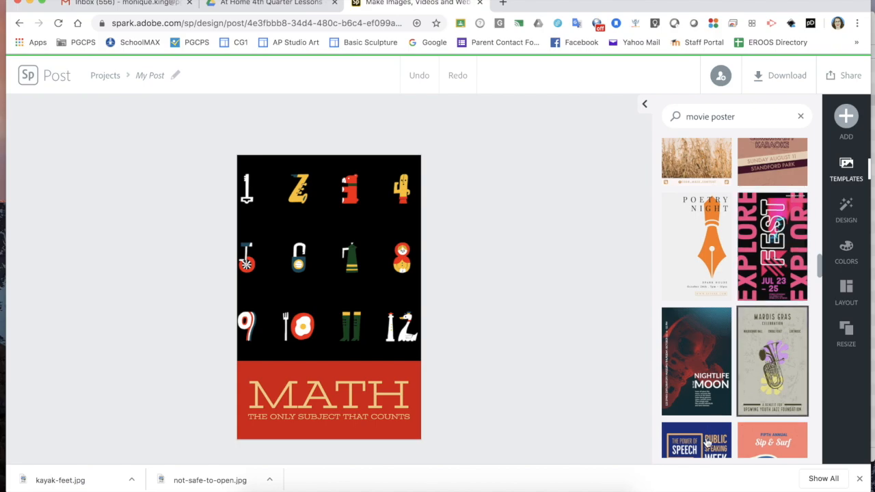
{"action": "scroll", "coordinate": [708, 446], "scroll_direction": "down", "scroll_amount": 2}
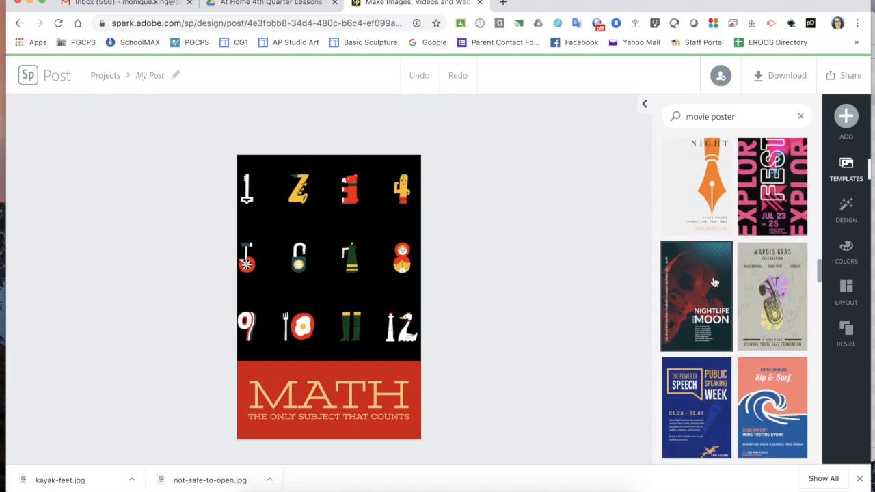
{"action": "scroll", "coordinate": [700, 340], "scroll_direction": "down", "scroll_amount": 3}
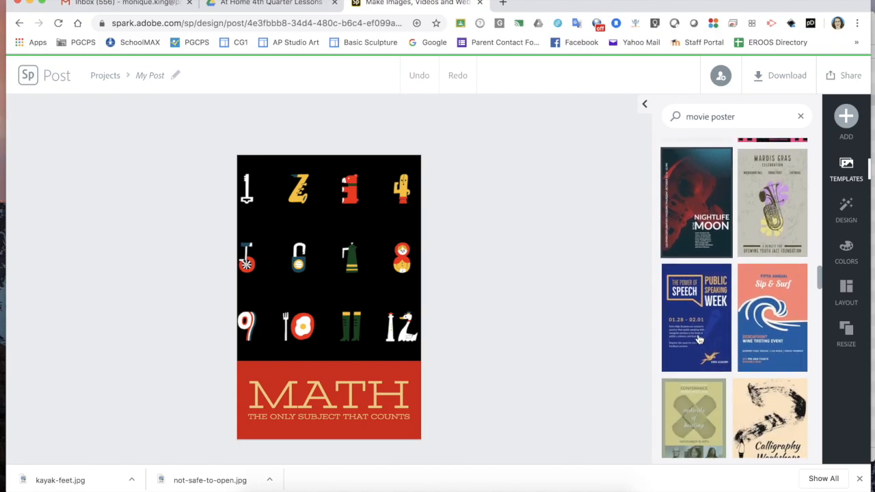
{"action": "scroll", "coordinate": [699, 339], "scroll_direction": "down", "scroll_amount": 5}
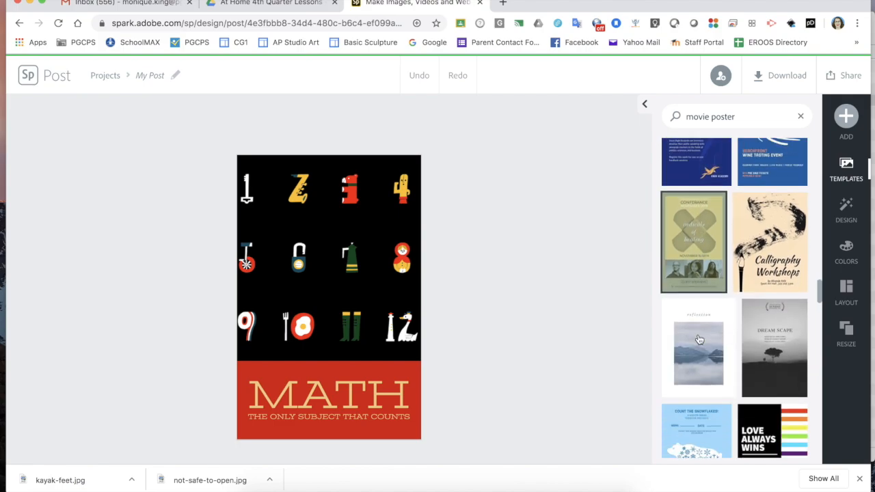
{"action": "scroll", "coordinate": [699, 340], "scroll_direction": "down", "scroll_amount": 2}
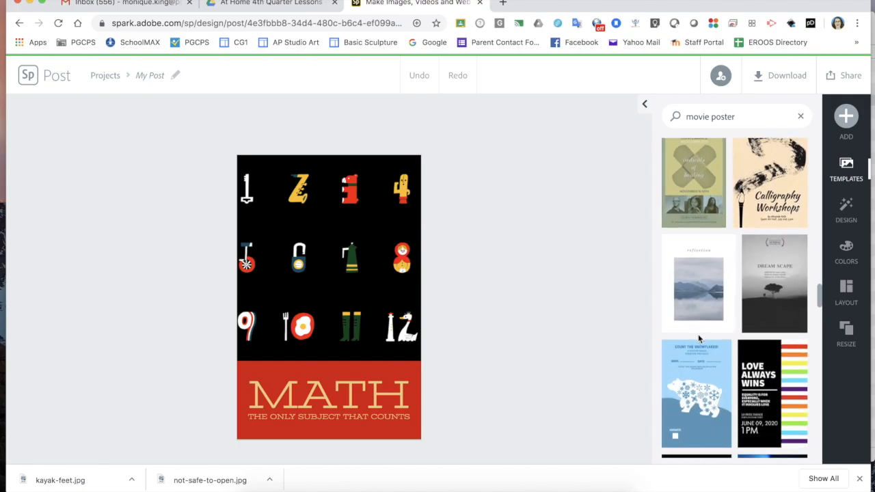
{"action": "scroll", "coordinate": [698, 336], "scroll_direction": "down", "scroll_amount": 10}
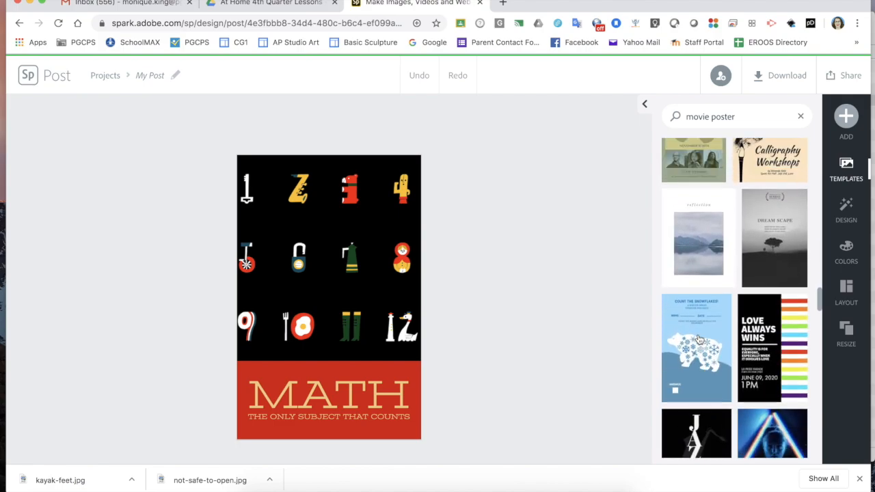
Create the project from the pink "Movie Title" template with the torn-paper lips photo, without saving the current project.
{"action": "scroll", "coordinate": [698, 340], "scroll_direction": "up", "scroll_amount": 10}
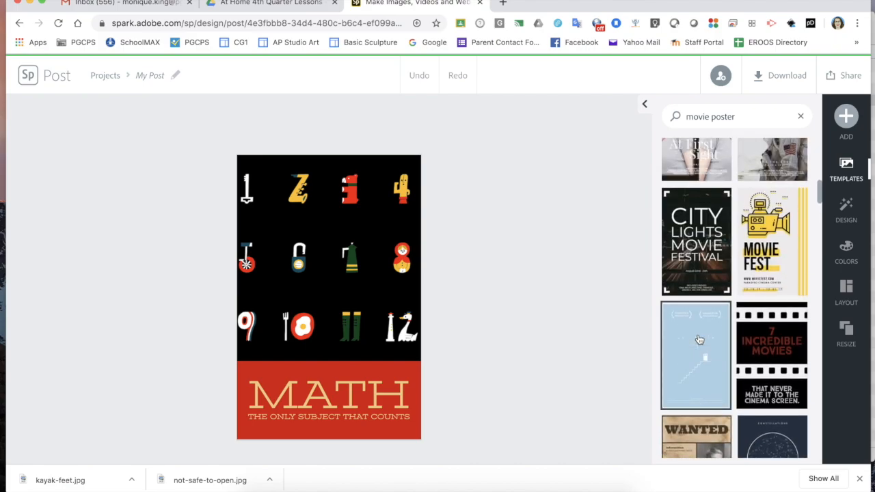
{"action": "scroll", "coordinate": [699, 340], "scroll_direction": "up", "scroll_amount": 5}
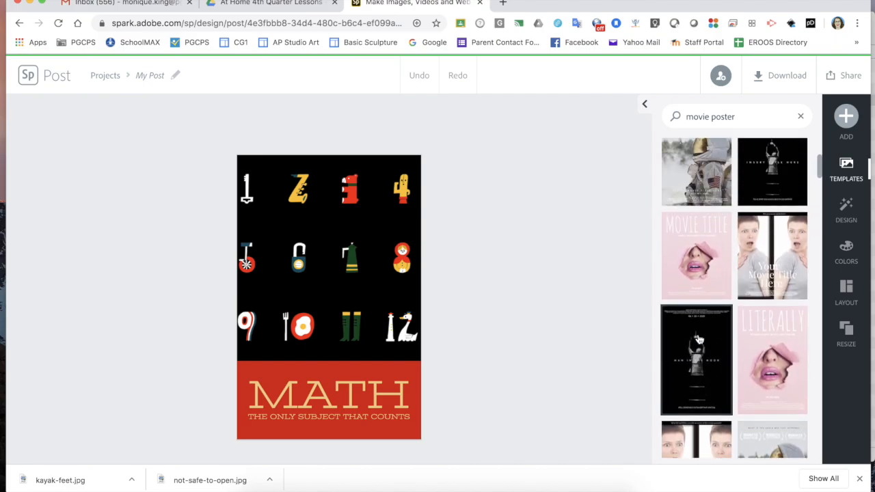
{"action": "left_click", "coordinate": [694, 253]}
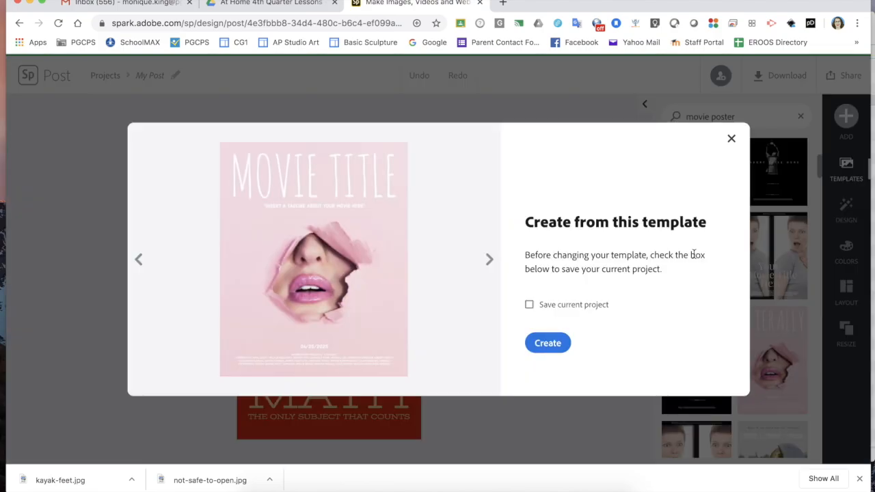
{"action": "left_click", "coordinate": [547, 344]}
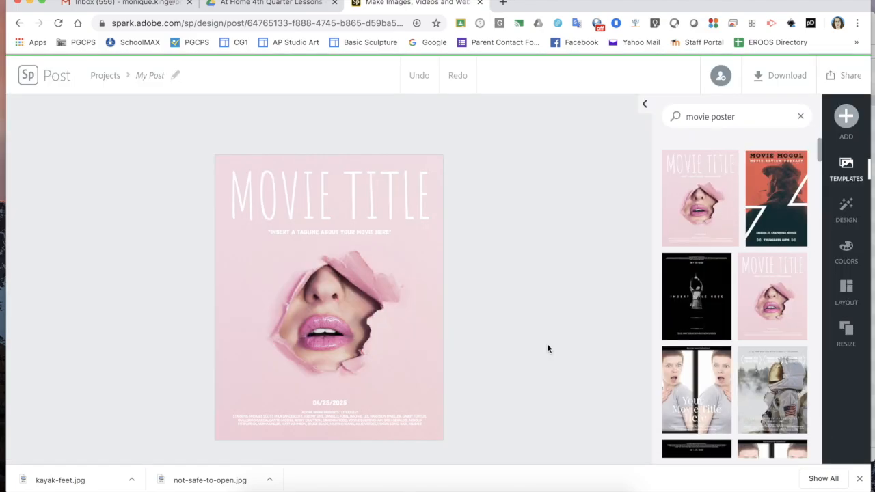
{"action": "left_click", "coordinate": [326, 330]}
{"action": "left_click", "coordinate": [350, 308]}
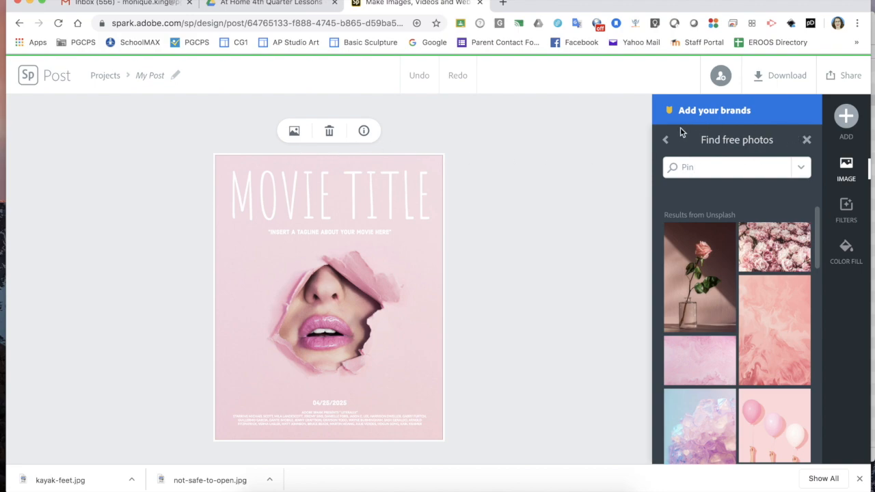
{"action": "left_click", "coordinate": [665, 140]}
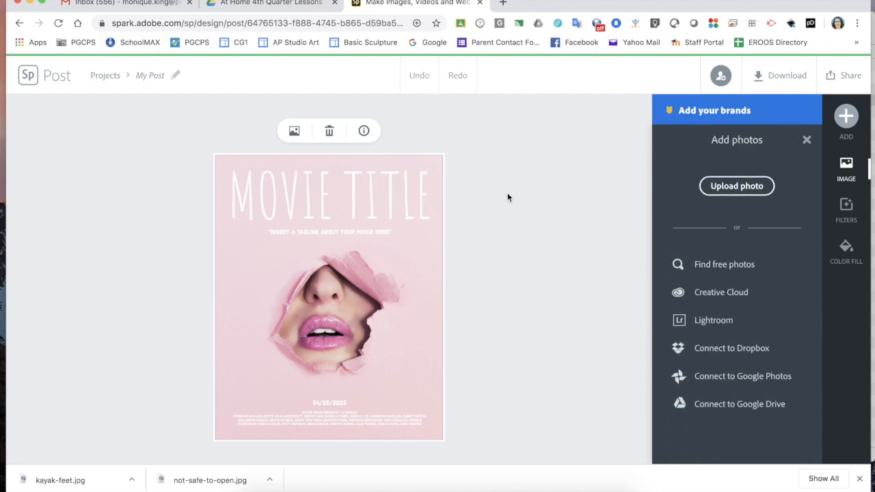
{"action": "left_click", "coordinate": [489, 231]}
Delete the torn-paper lips photo from the movie poster.
{"action": "left_click", "coordinate": [325, 343]}
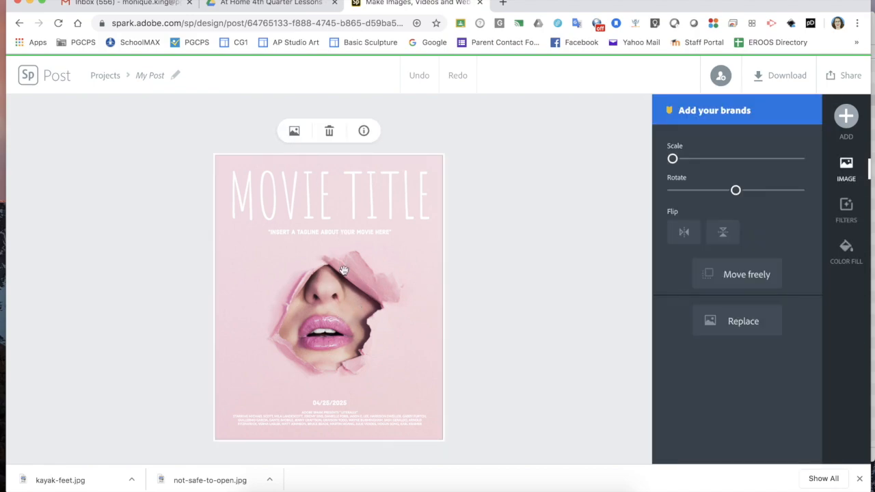
{"action": "left_click", "coordinate": [329, 132]}
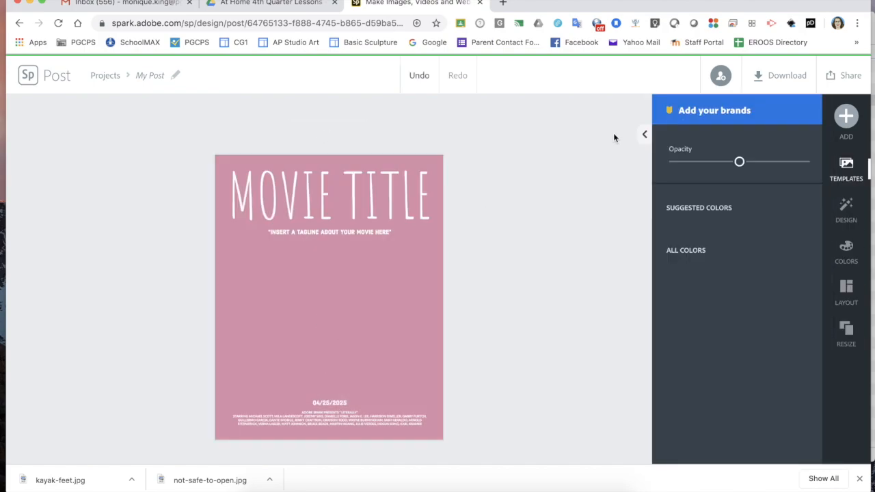
Upload the photo kayak-feet.jpg from the Movie Poster folder and add it to the poster as a freely movable image.
{"action": "left_click", "coordinate": [847, 119]}
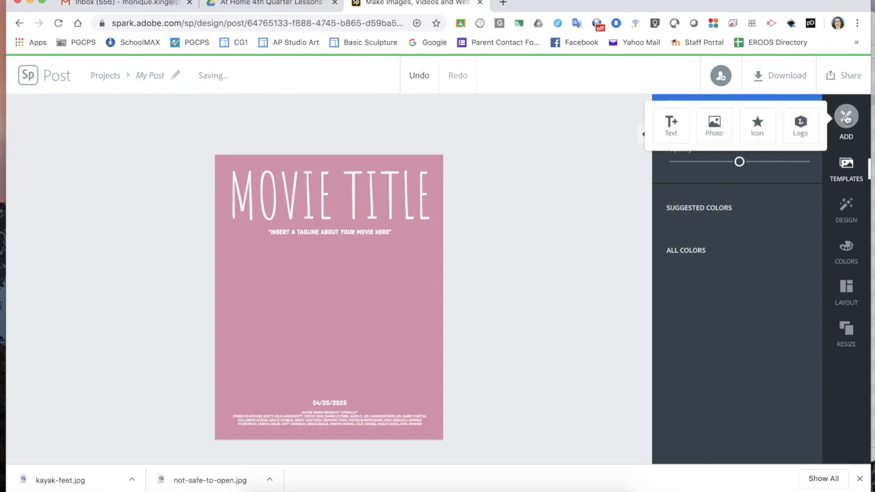
{"action": "left_click", "coordinate": [713, 126]}
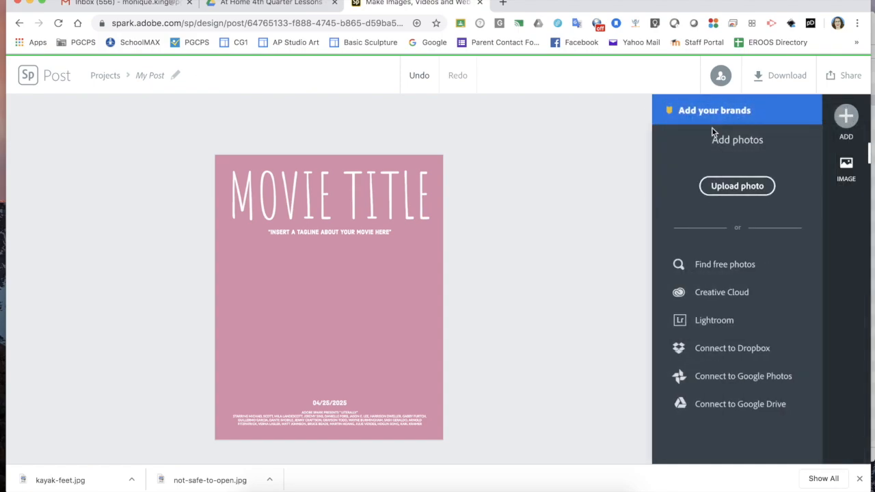
{"action": "left_click", "coordinate": [737, 187]}
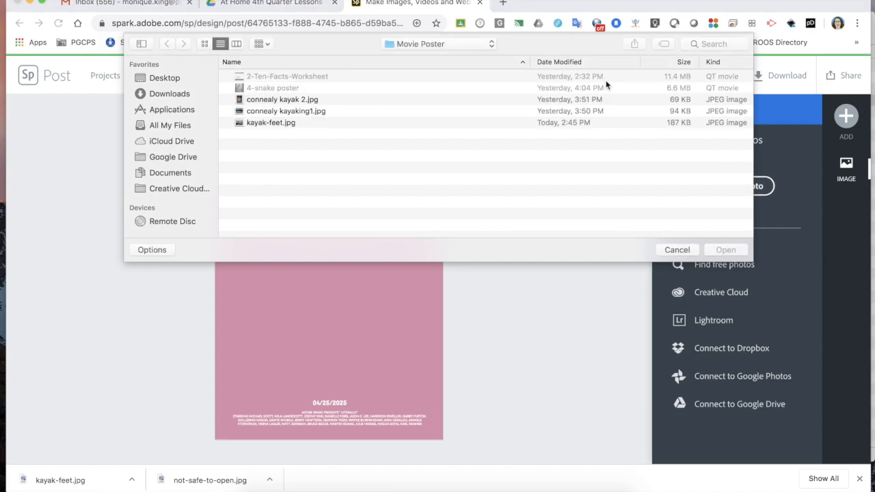
{"action": "double_click", "coordinate": [281, 123]}
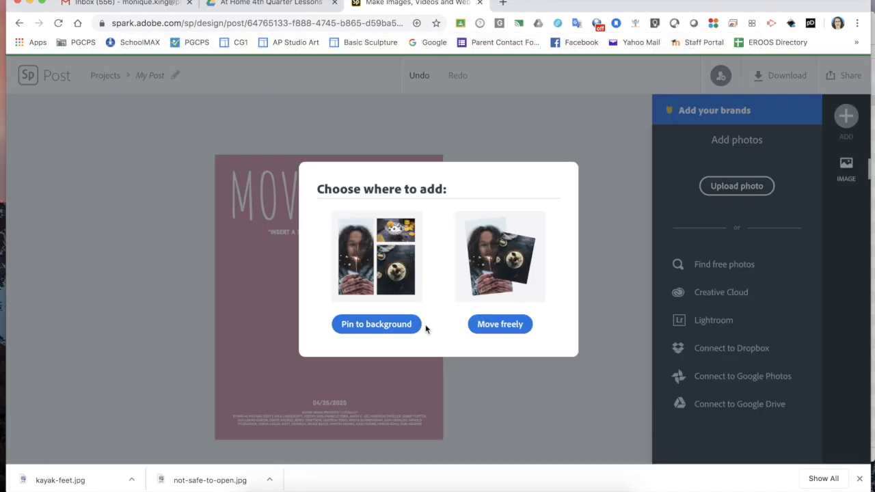
{"action": "left_click", "coordinate": [501, 326]}
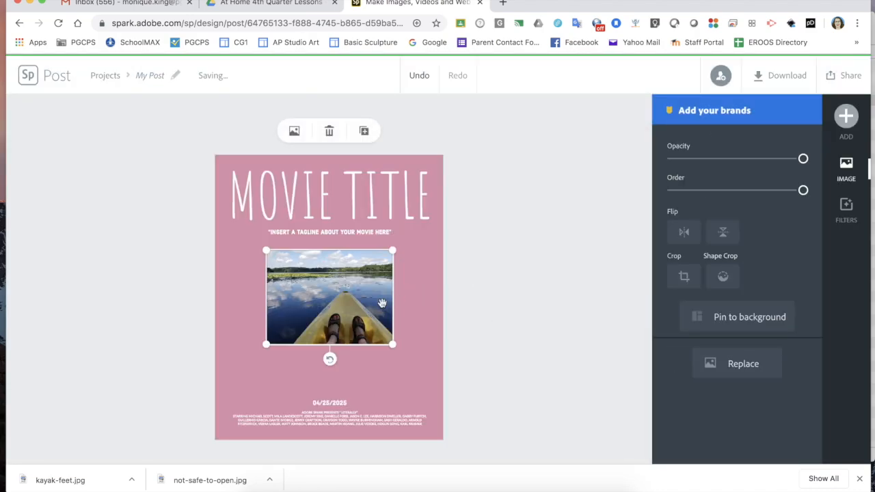
Align the kayak photo with the poster's upper-left corner and enlarge it until it covers the whole poster.
{"action": "left_click_drag", "start_coordinate": [366, 305], "coordinate": [304, 214]}
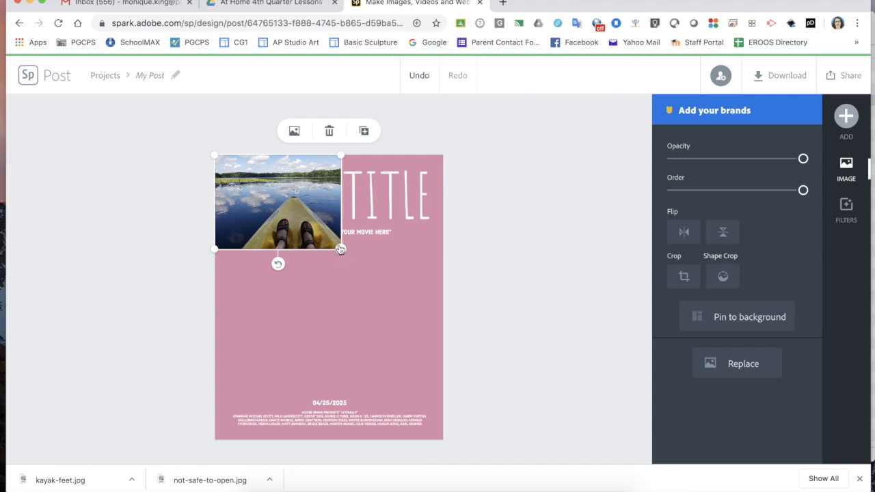
{"action": "left_click_drag", "start_coordinate": [339, 249], "coordinate": [700, 490]}
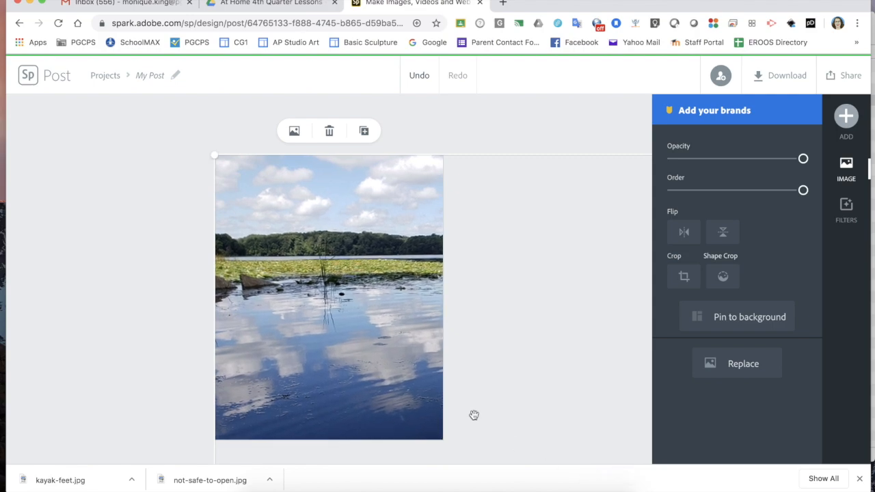
{"action": "mouse_move", "coordinate": [412, 399]}
{"action": "left_mouse_down"}
{"action": "mouse_move", "coordinate": [410, 362]}
{"action": "mouse_move", "coordinate": [416, 403]}
{"action": "left_mouse_up"}
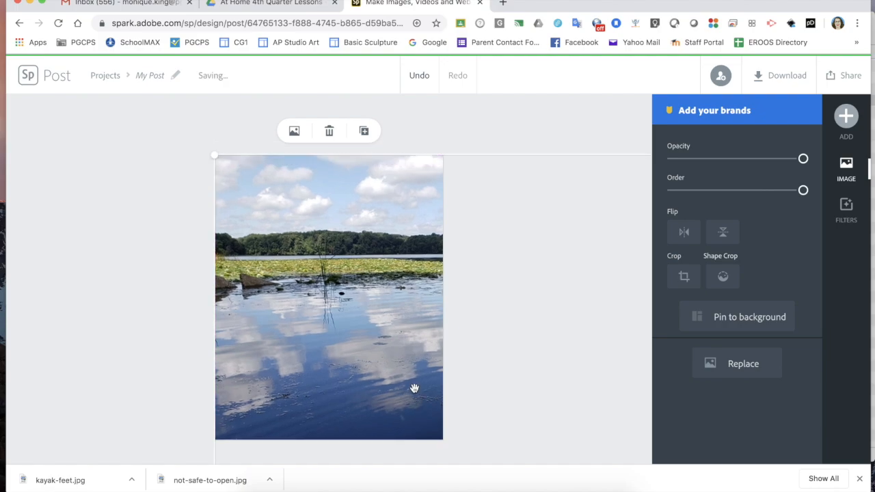
{"action": "left_click", "coordinate": [542, 139]}
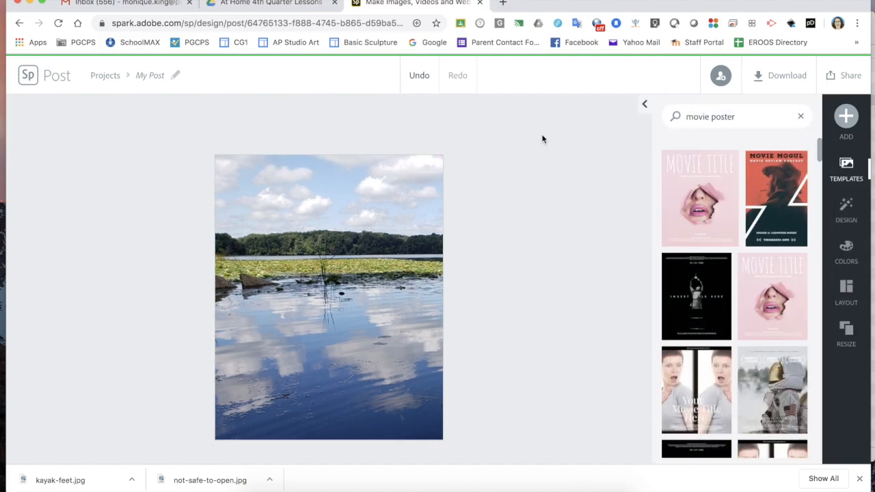
Send the kayak photo to the bottom of the layer order, behind all the poster text.
{"action": "left_click", "coordinate": [420, 223]}
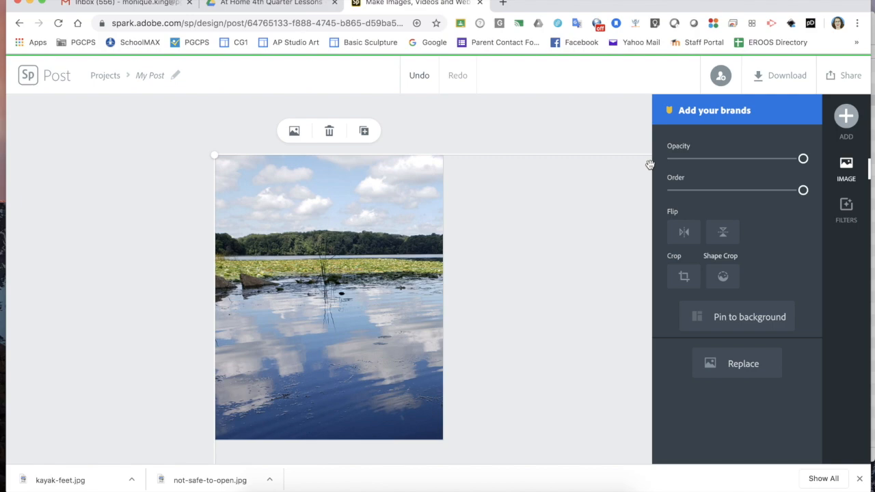
{"action": "left_click", "coordinate": [688, 191]}
{"action": "left_click", "coordinate": [677, 194]}
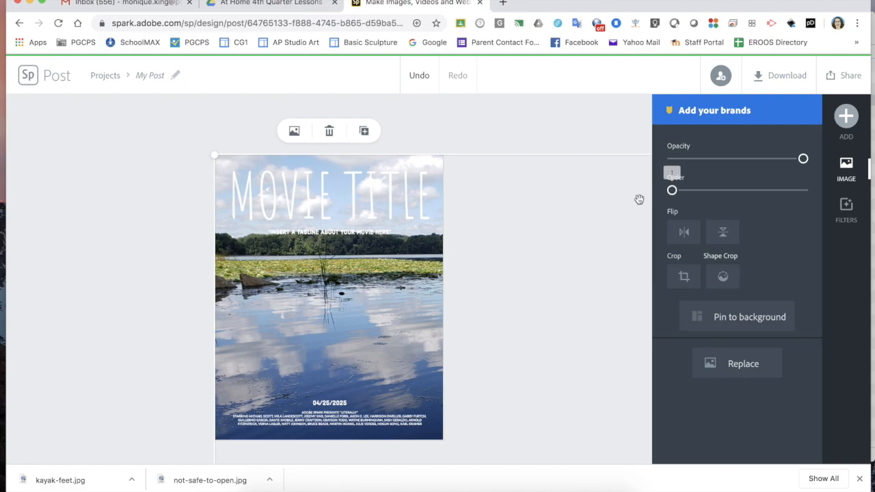
{"action": "left_click", "coordinate": [135, 303]}
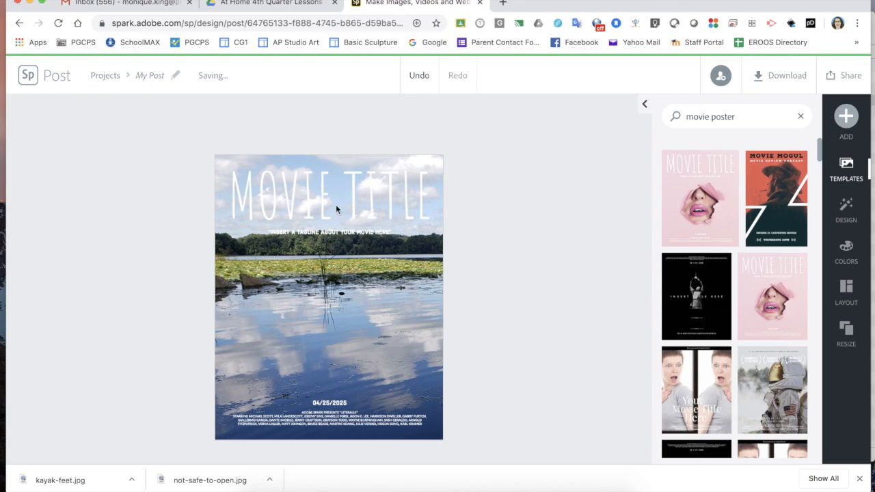
Replace the "MOVIE TITLE" text with "PEACE ON THE RIVER".
{"action": "double_click", "coordinate": [303, 200]}
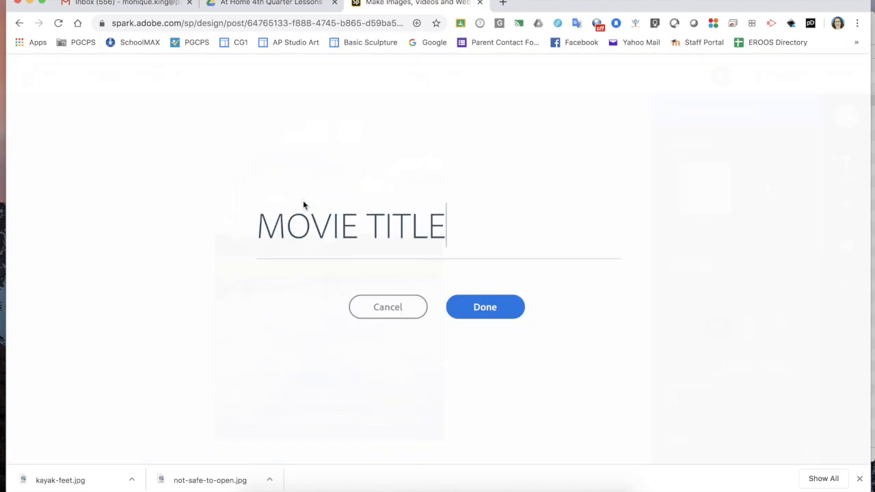
{"action": "key", "text": "super+a"}
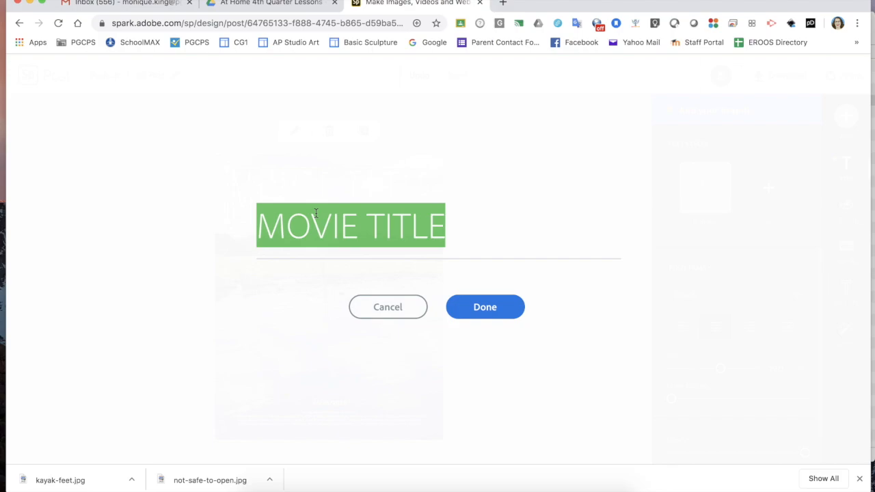
{"action": "type", "text": "P"}
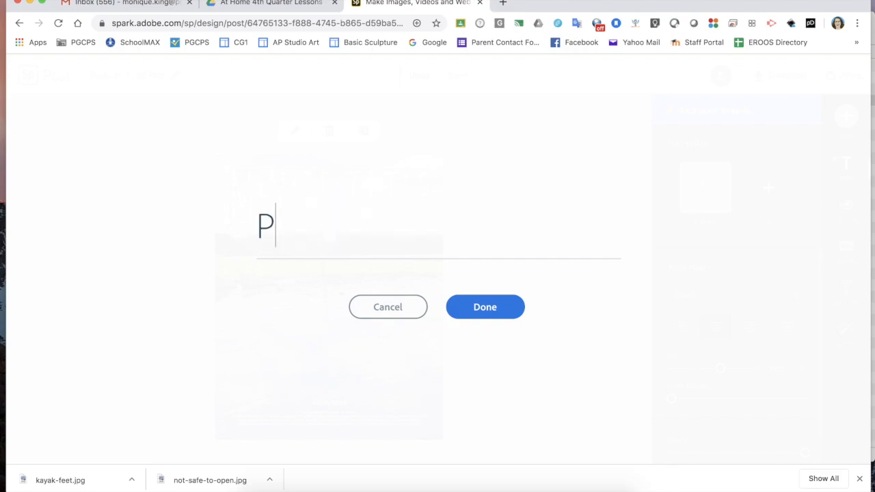
{"action": "type", "text": "EACE ON THE RIV"}
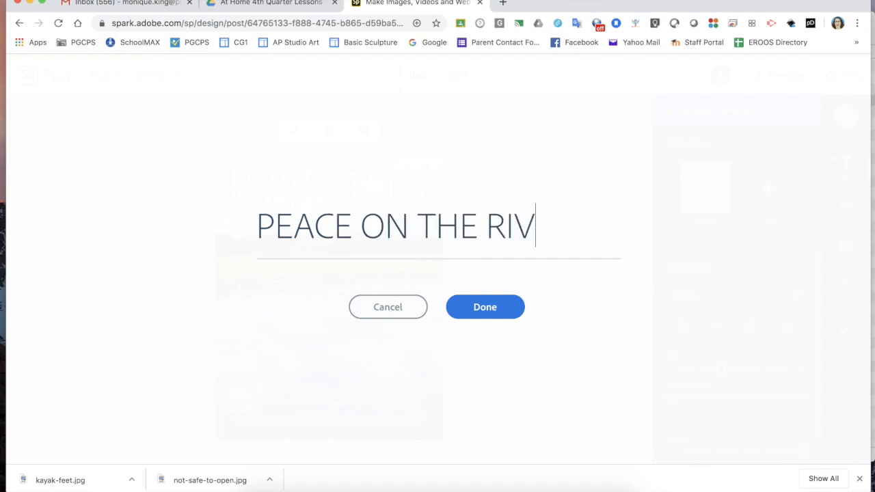
{"action": "type", "text": "ER"}
{"action": "left_click", "coordinate": [479, 307]}
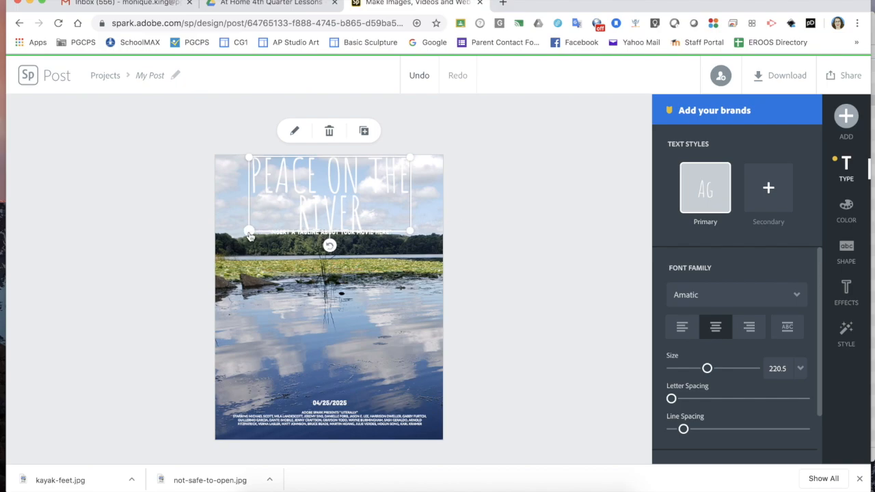
Reshape the title so it fits on a single line across the poster and set its font size to 192.
{"action": "left_click_drag", "start_coordinate": [249, 233], "coordinate": [219, 244]}
{"action": "left_click_drag", "start_coordinate": [410, 245], "coordinate": [445, 244]}
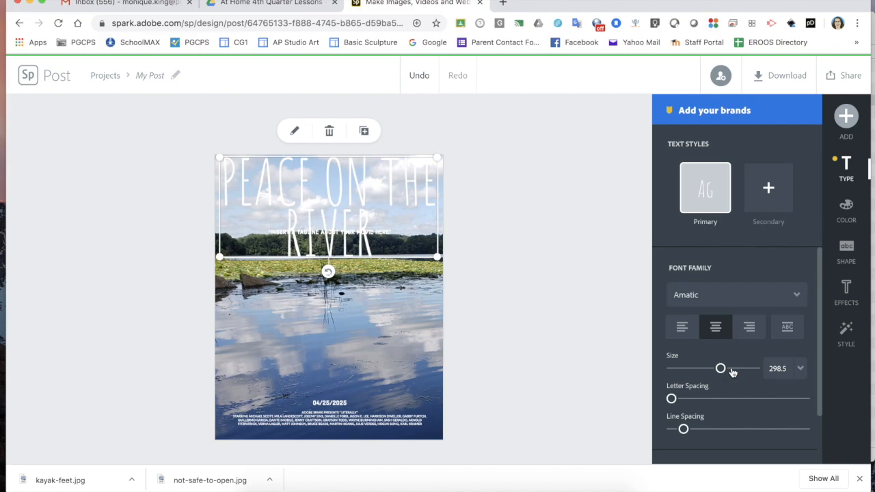
{"action": "left_click_drag", "start_coordinate": [721, 373], "coordinate": [699, 383]}
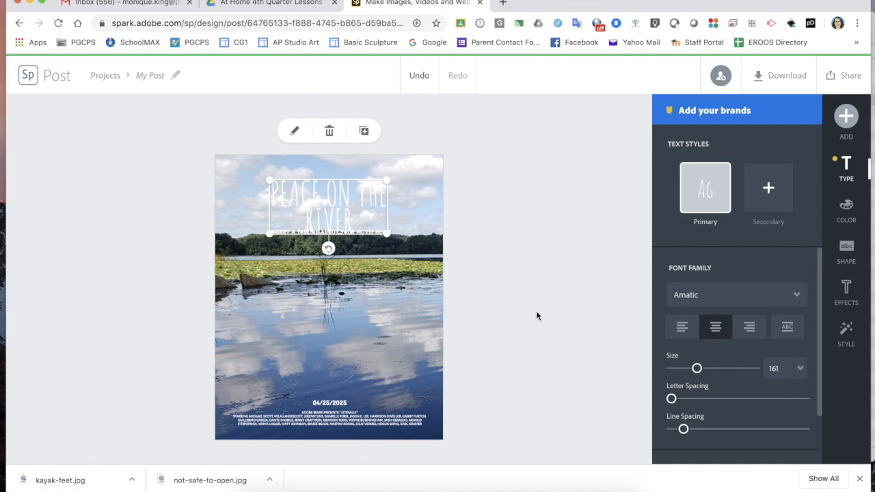
{"action": "left_click_drag", "start_coordinate": [386, 233], "coordinate": [387, 204]}
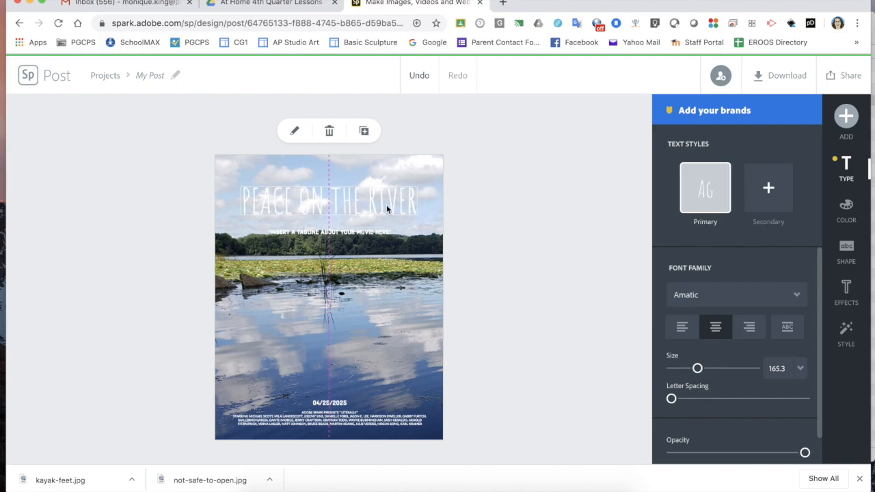
{"action": "left_click_drag", "start_coordinate": [698, 368], "coordinate": [702, 370]}
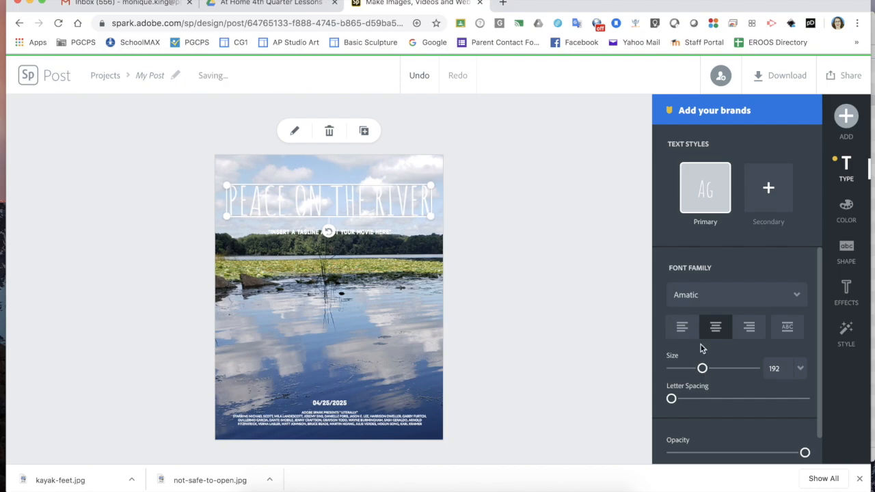
Color the title with the suggested black and move it slightly higher in the sky area.
{"action": "left_click", "coordinate": [845, 208]}
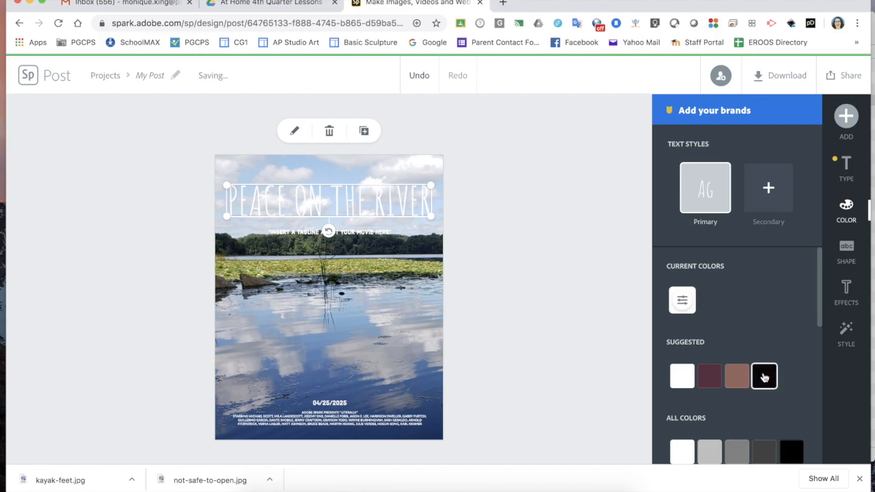
{"action": "left_click", "coordinate": [764, 376]}
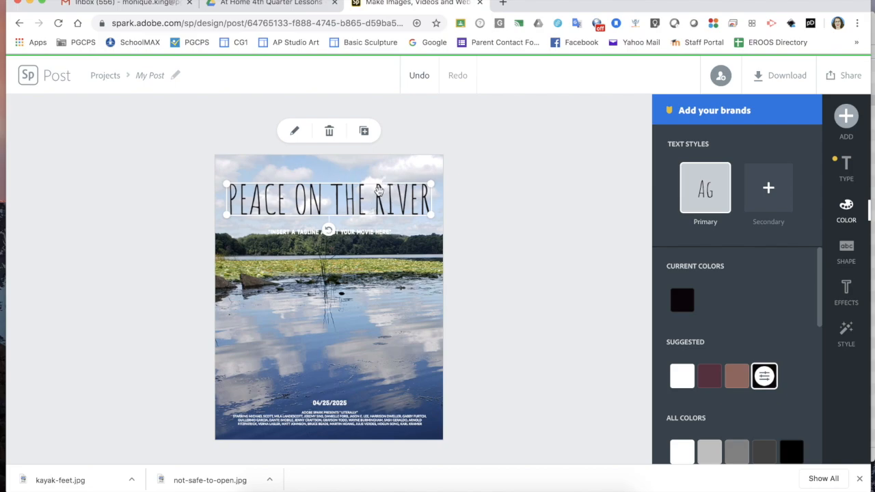
{"action": "left_click_drag", "start_coordinate": [381, 186], "coordinate": [380, 183]}
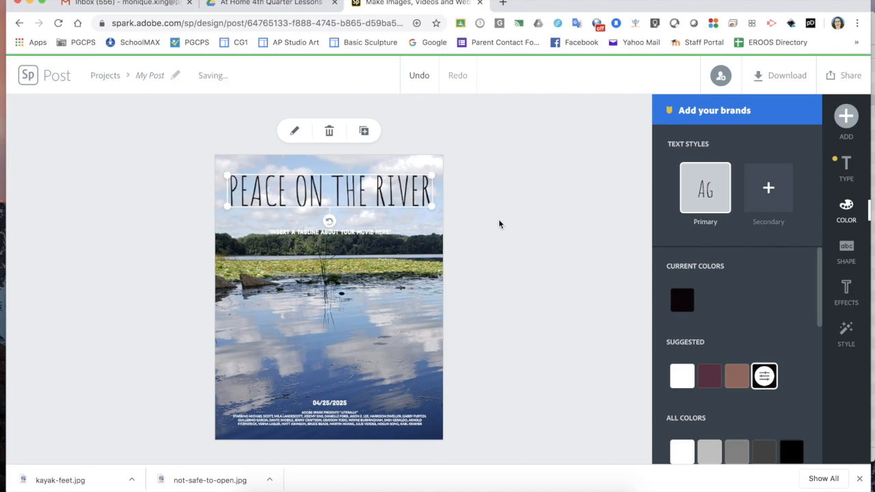
{"action": "left_click", "coordinate": [433, 226]}
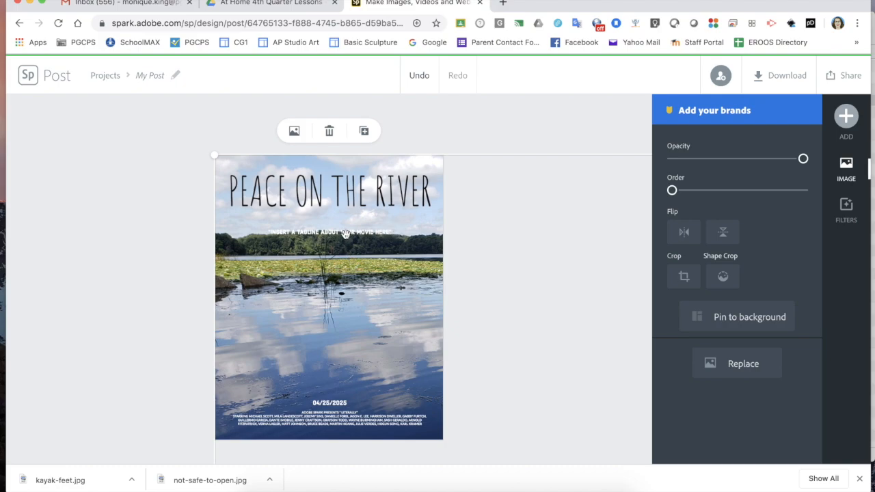
{"action": "double_click", "coordinate": [330, 238]}
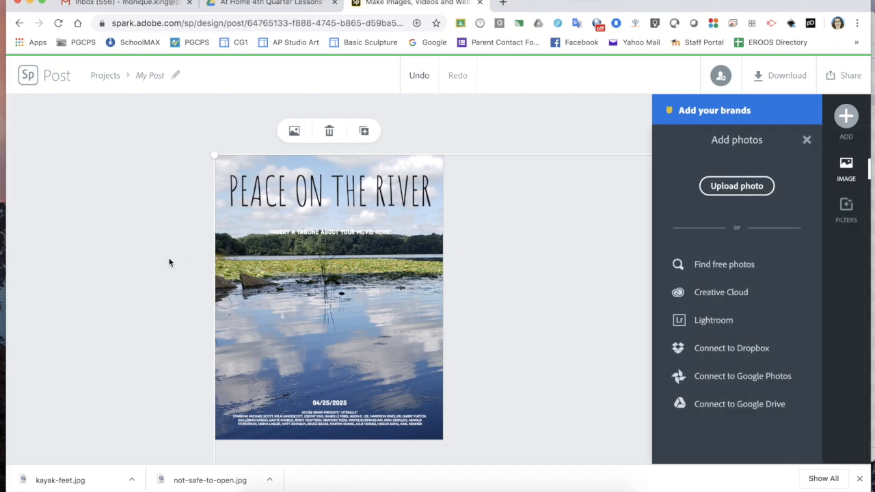
{"action": "left_click", "coordinate": [169, 262]}
{"action": "left_click", "coordinate": [302, 234]}
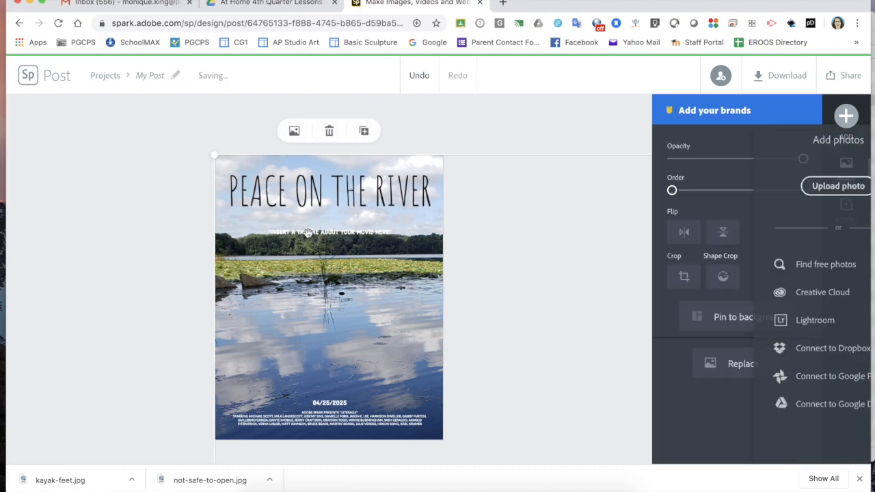
{"action": "left_click", "coordinate": [139, 272]}
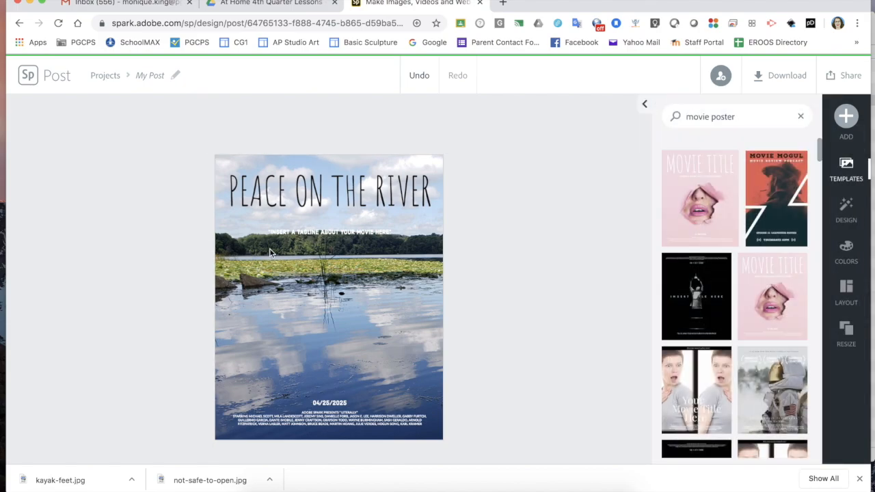
Replace the placeholder tagline below the title with "Finding solitude on the water.".
{"action": "double_click", "coordinate": [309, 234]}
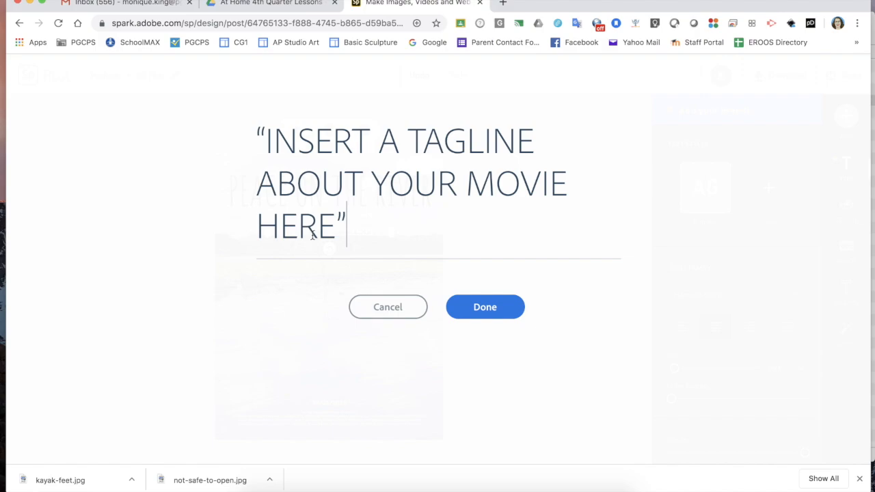
{"action": "key", "text": "super+a"}
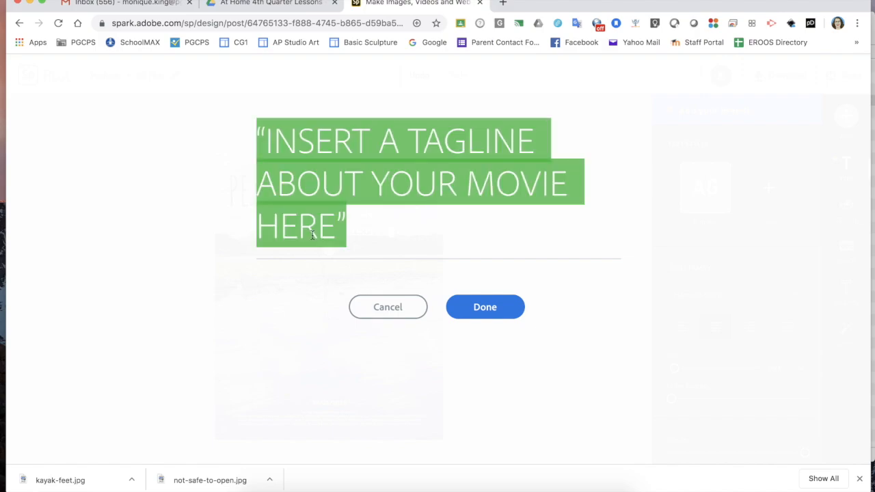
{"action": "type", "text": "Fin"}
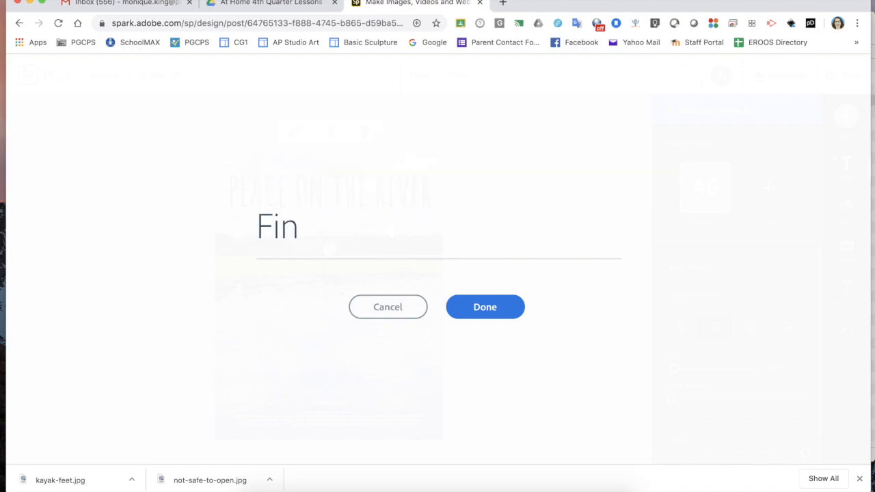
{"action": "type", "text": "ding "}
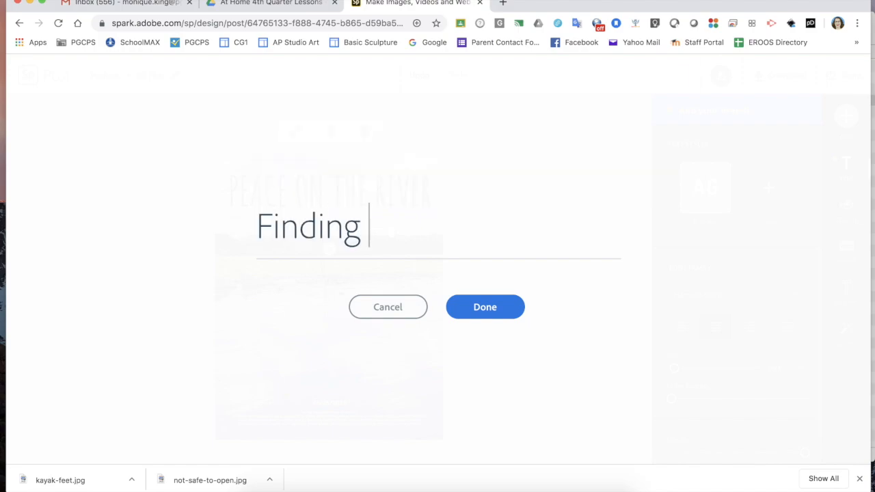
{"action": "type", "text": "solitu"}
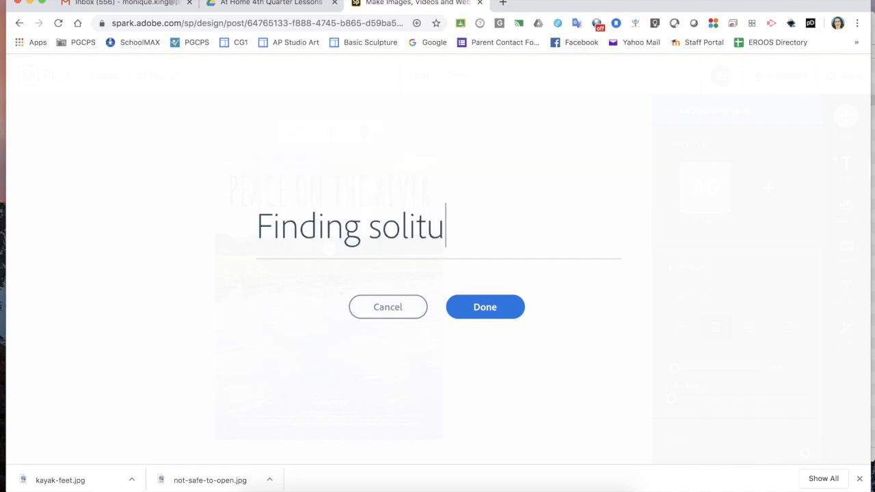
{"action": "type", "text": "d e on t"}
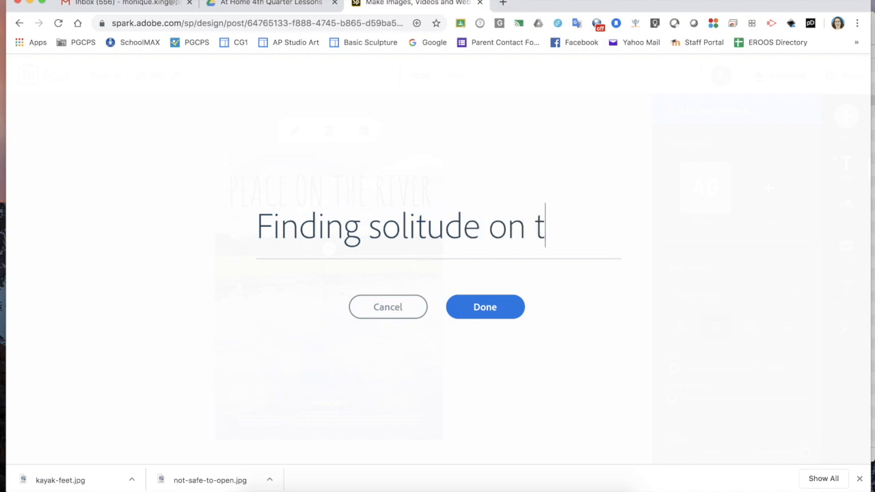
{"action": "type", "text": "he water."}
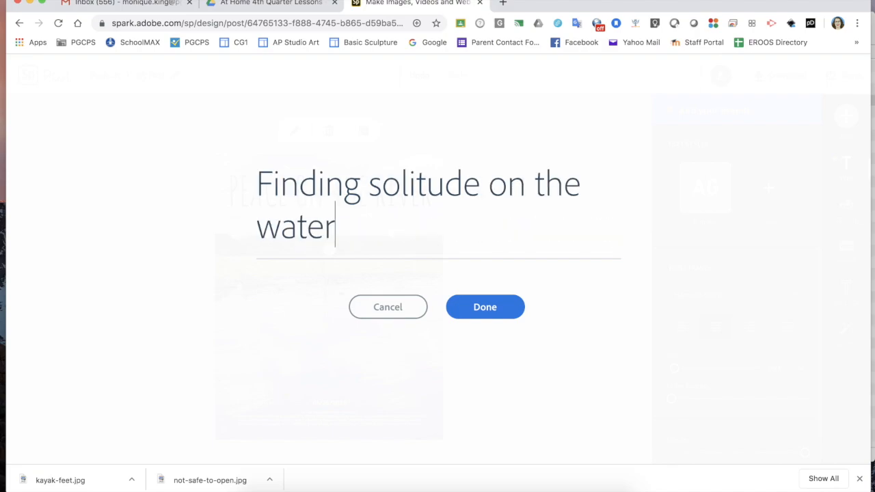
{"action": "left_click", "coordinate": [477, 305]}
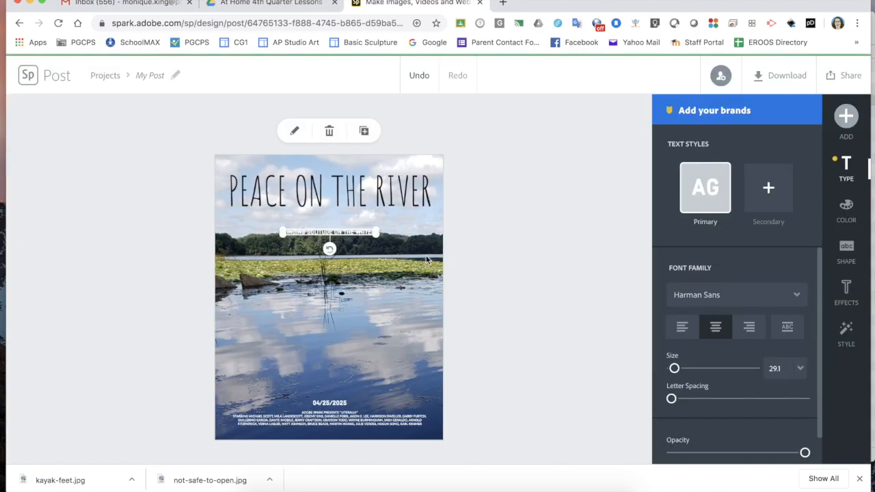
Set the tagline's font size to 44 and place it lower, over the dark tree line.
{"action": "left_click_drag", "start_coordinate": [674, 368], "coordinate": [676, 373]}
{"action": "scroll", "coordinate": [677, 373], "scroll_direction": "down", "scroll_amount": 1}
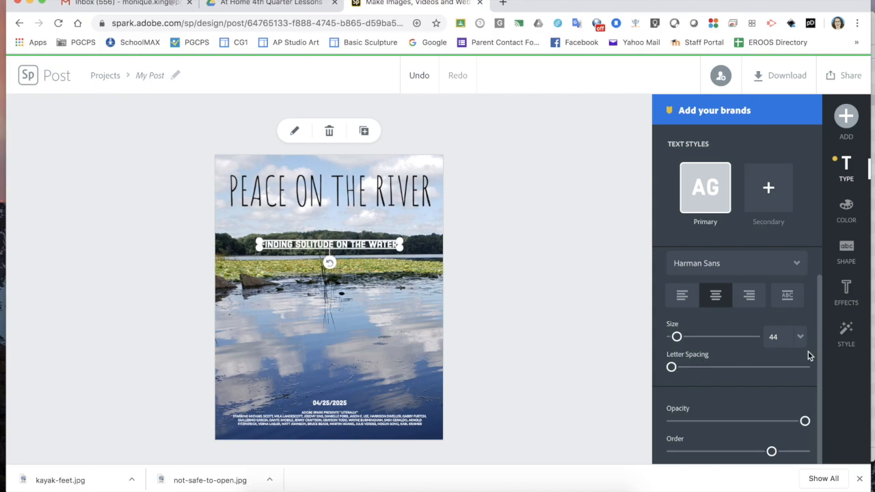
{"action": "left_click", "coordinate": [527, 153]}
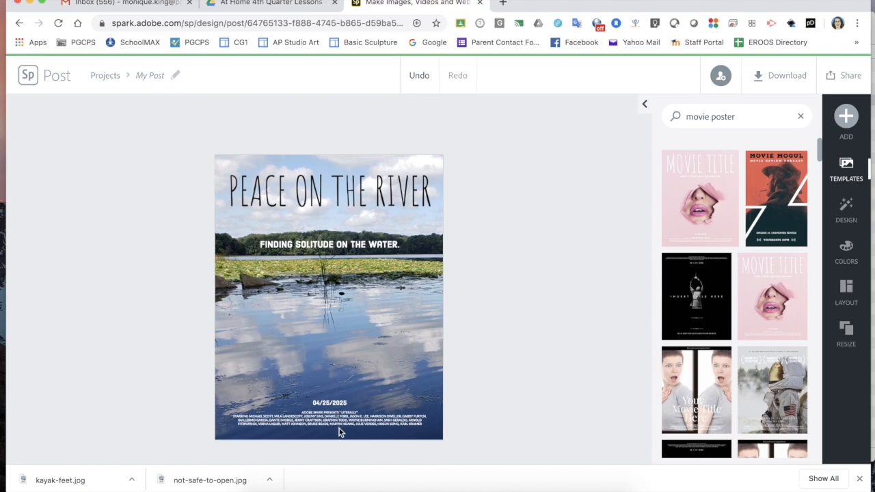
{"action": "scroll", "coordinate": [339, 429], "scroll_direction": "up", "scroll_amount": 5}
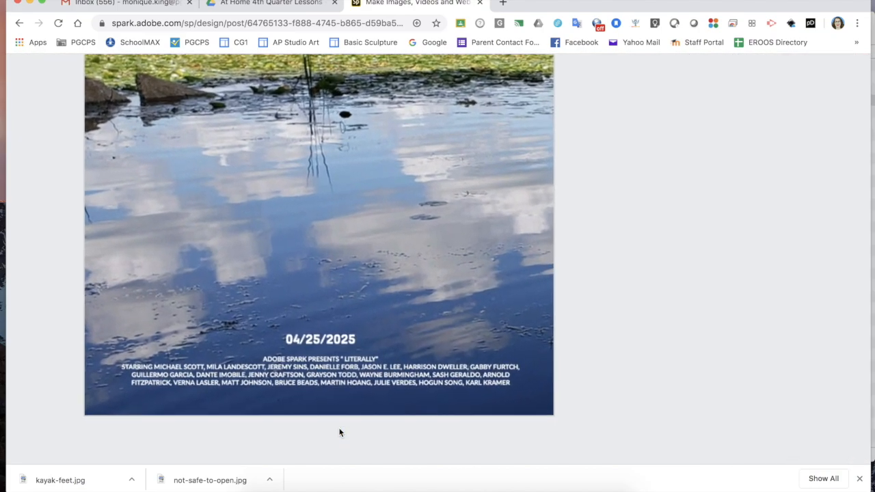
{"action": "scroll", "coordinate": [340, 432], "scroll_direction": "down", "scroll_amount": 5}
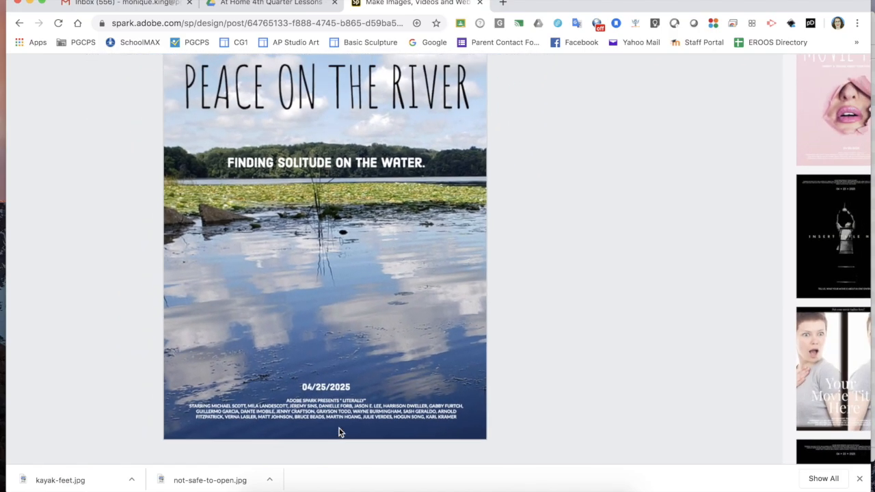
Replace the placeholder film title "LITERALLY" in the credits block with "PEACE ON THE RIVER".
{"action": "scroll", "coordinate": [339, 430], "scroll_direction": "up", "scroll_amount": 3}
{"action": "scroll", "coordinate": [339, 431], "scroll_direction": "up", "scroll_amount": 2}
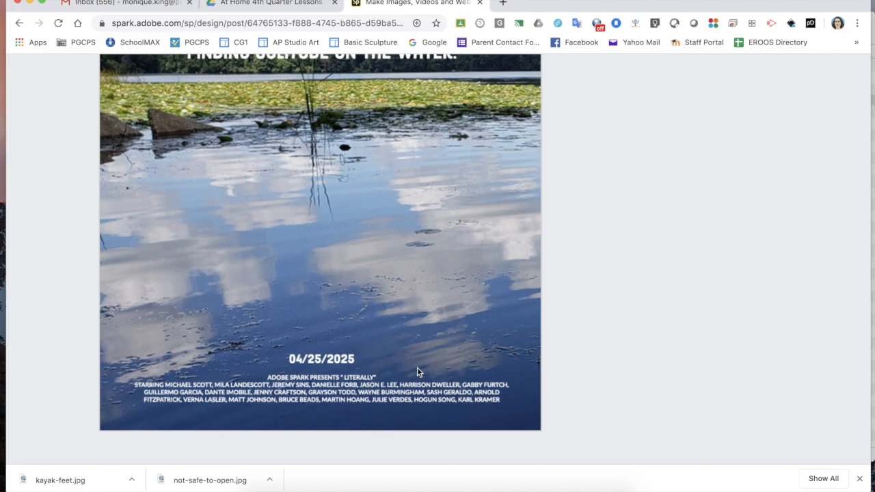
{"action": "double_click", "coordinate": [352, 387]}
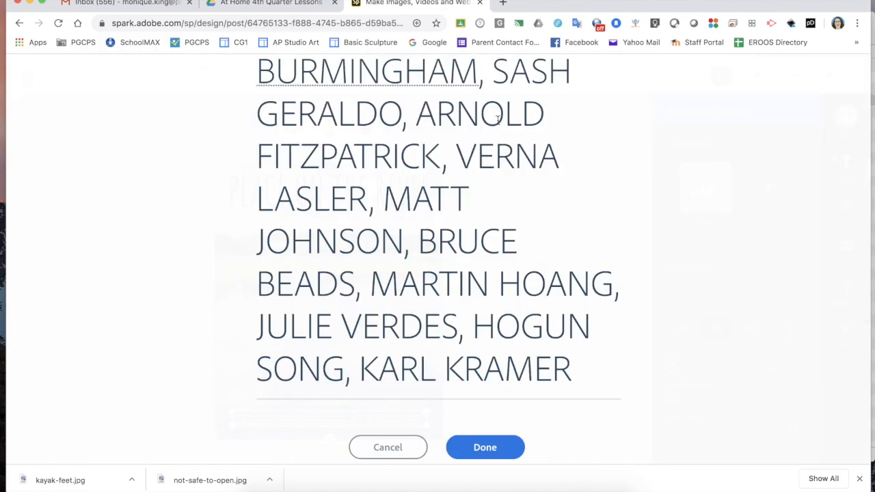
{"action": "scroll", "coordinate": [468, 155], "scroll_direction": "up", "scroll_amount": 5}
{"action": "scroll", "coordinate": [497, 120], "scroll_direction": "up", "scroll_amount": 6}
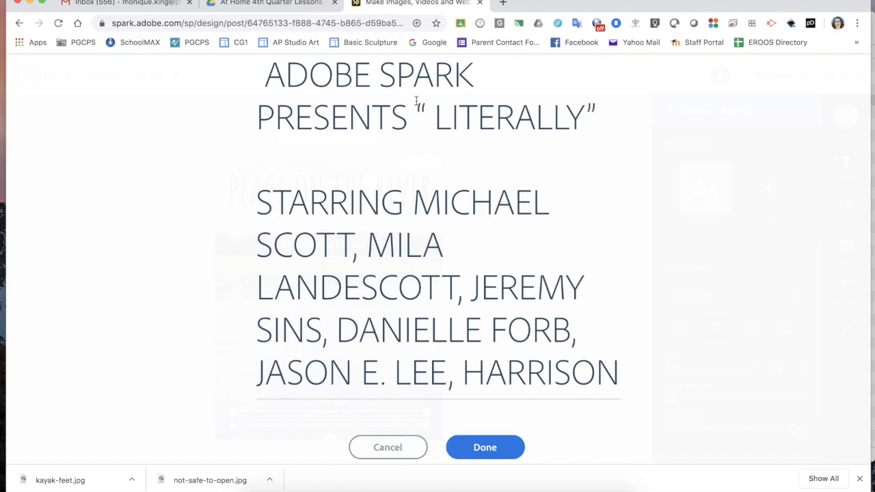
{"action": "double_click", "coordinate": [477, 118]}
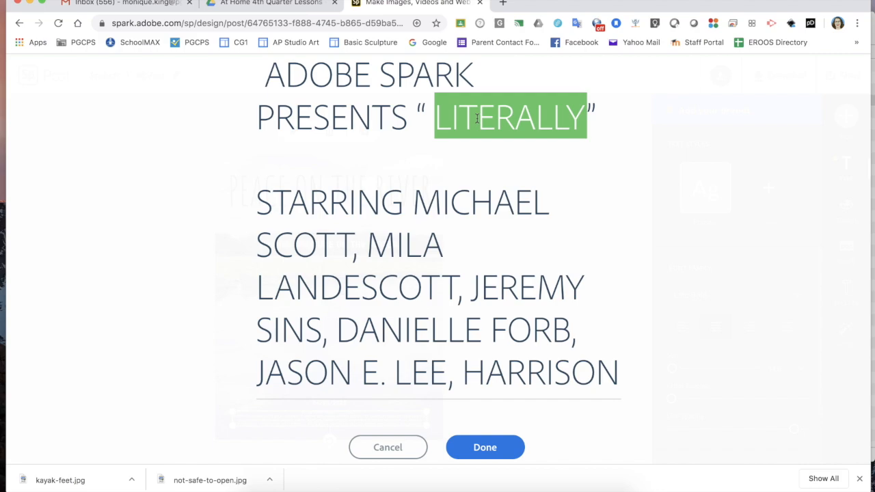
{"action": "left_click", "coordinate": [385, 449]}
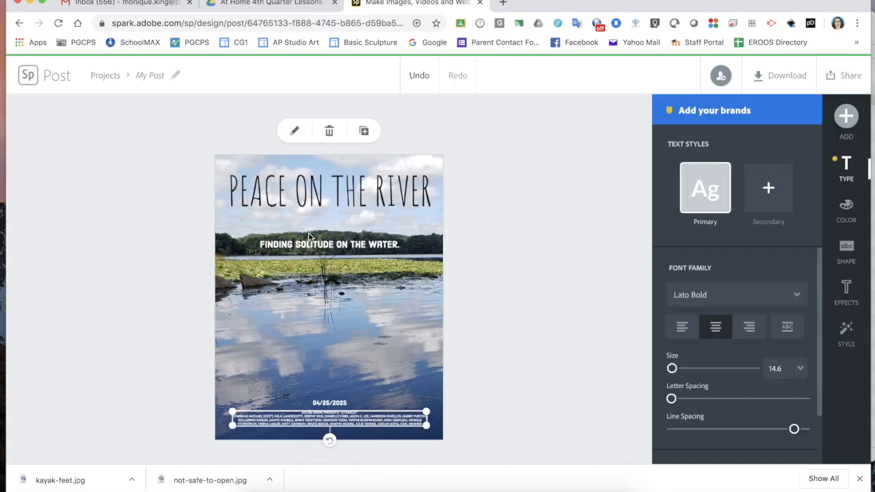
{"action": "double_click", "coordinate": [351, 424]}
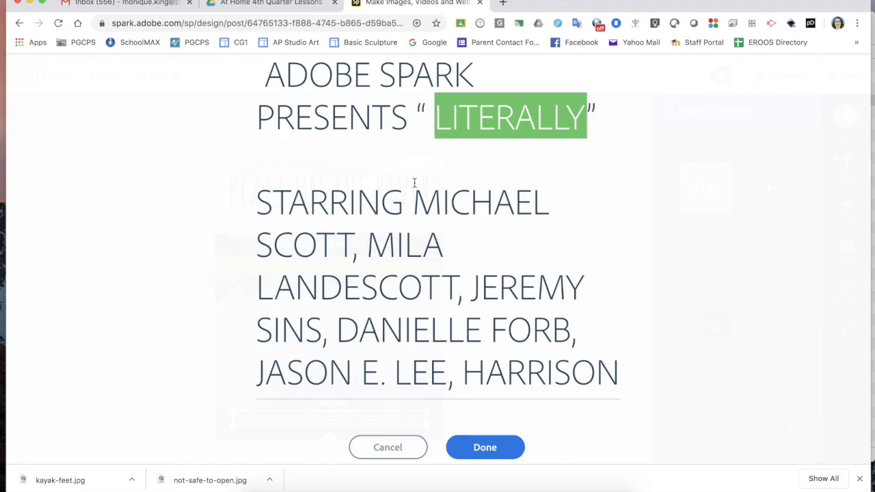
{"action": "type", "text": "PEACE ON "}
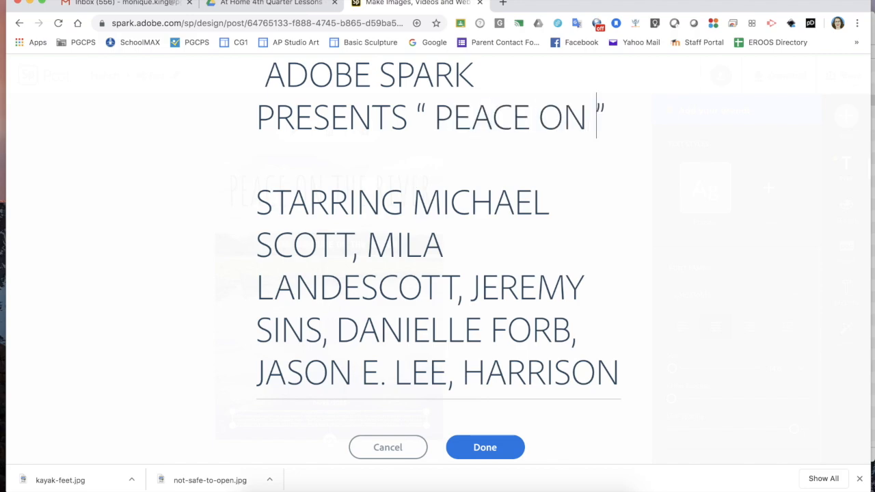
{"action": "type", "text": "THE RIVER"}
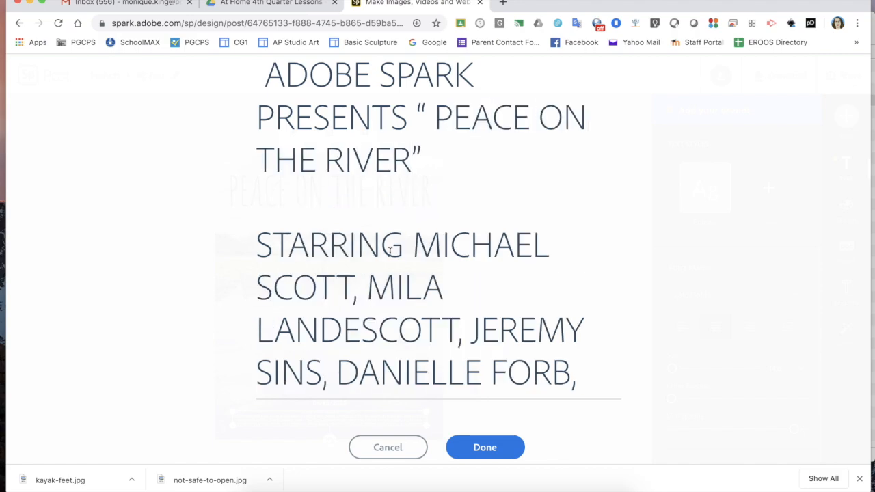
{"action": "left_click", "coordinate": [485, 447]}
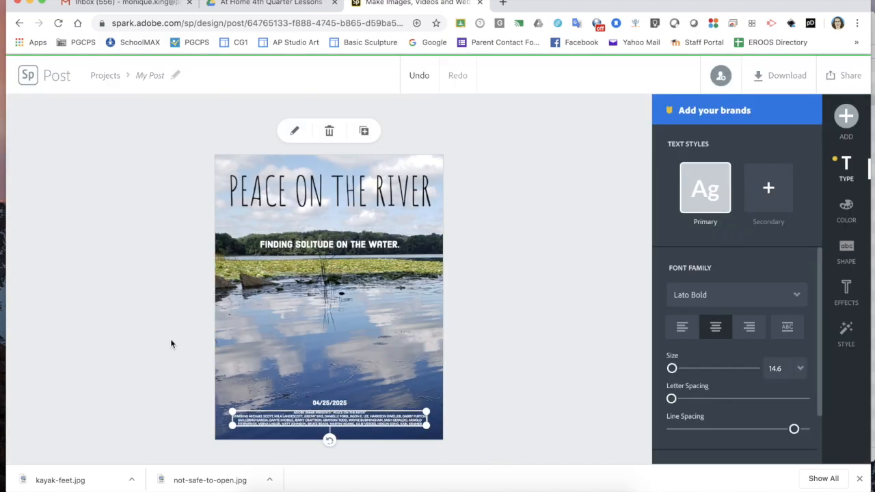
{"action": "left_click", "coordinate": [121, 336]}
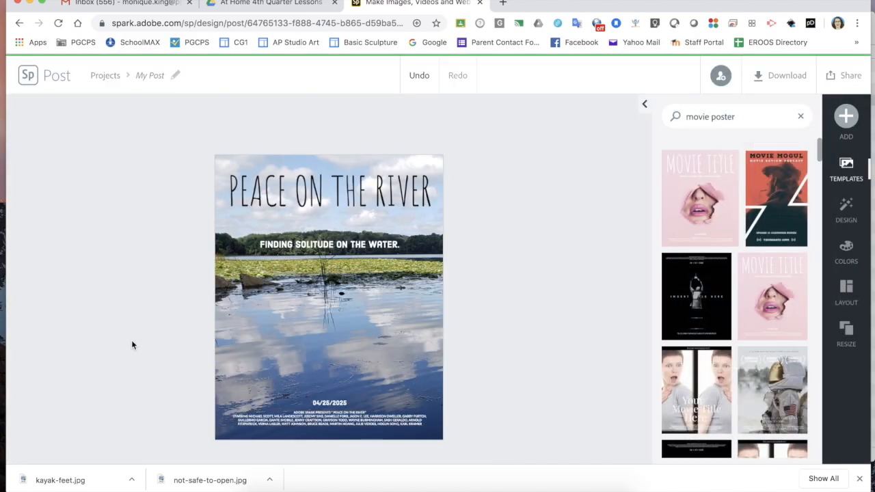
Change the release date above the credits to 05/25/2020 and leave nothing selected on the poster.
{"action": "left_click", "coordinate": [338, 404]}
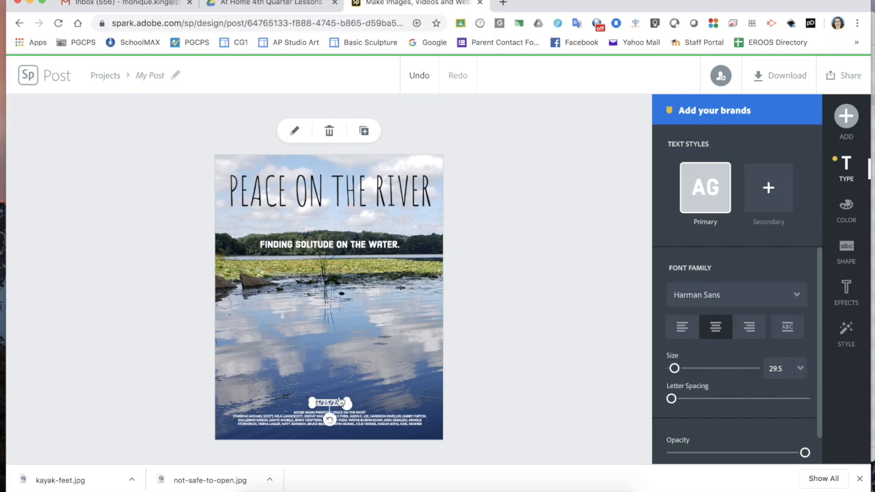
{"action": "scroll", "coordinate": [325, 405], "scroll_direction": "up", "scroll_amount": 3}
{"action": "scroll", "coordinate": [339, 401], "scroll_direction": "up", "scroll_amount": 3}
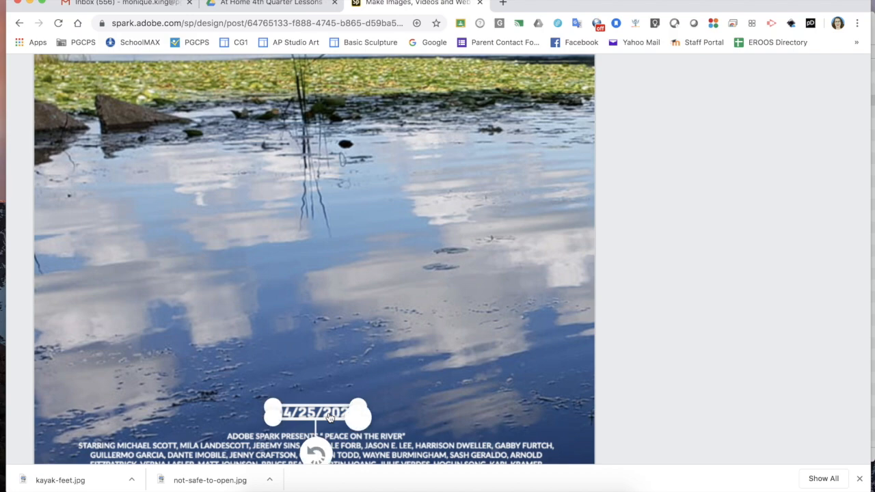
{"action": "left_click", "coordinate": [439, 395]}
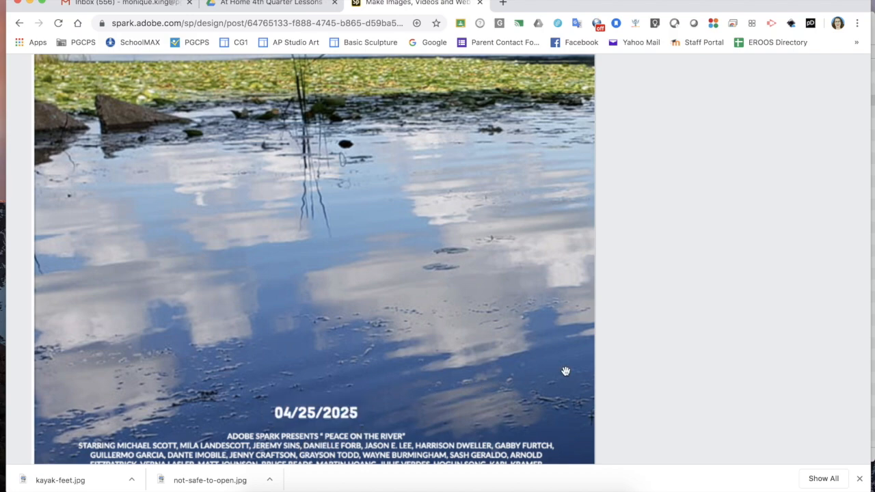
{"action": "left_click", "coordinate": [342, 416]}
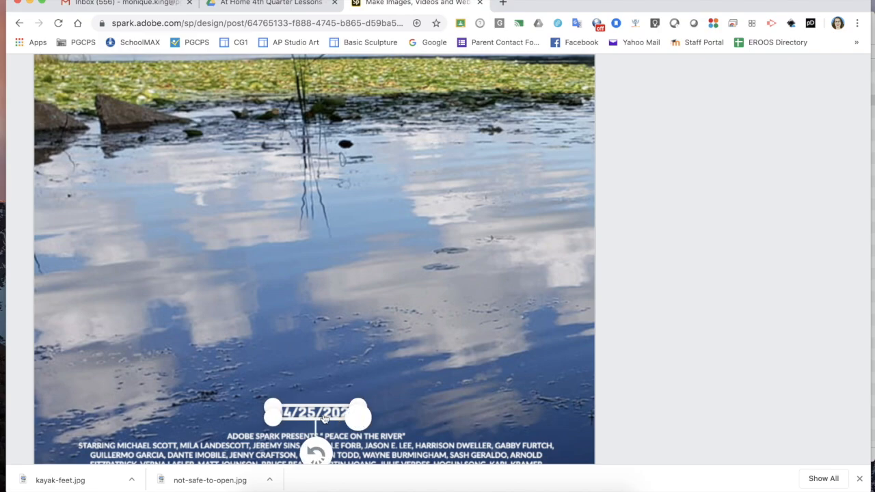
{"action": "left_click", "coordinate": [314, 413]}
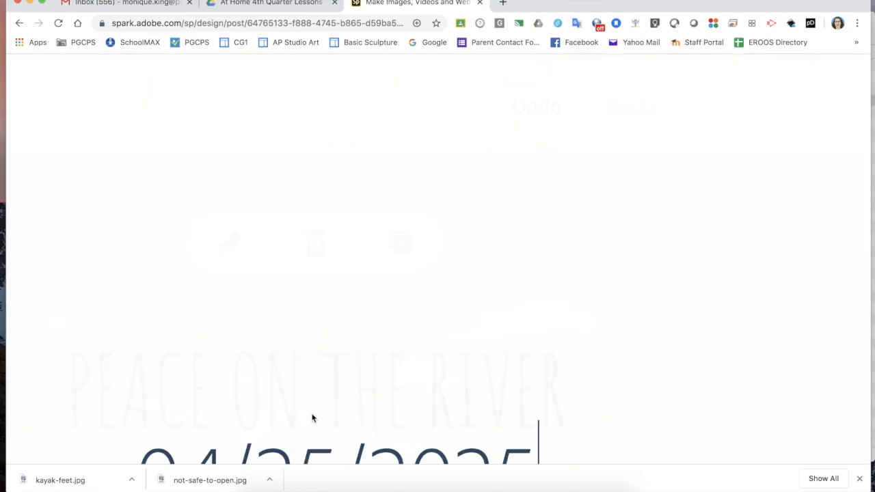
{"action": "scroll", "coordinate": [313, 417], "scroll_direction": "down", "scroll_amount": 2}
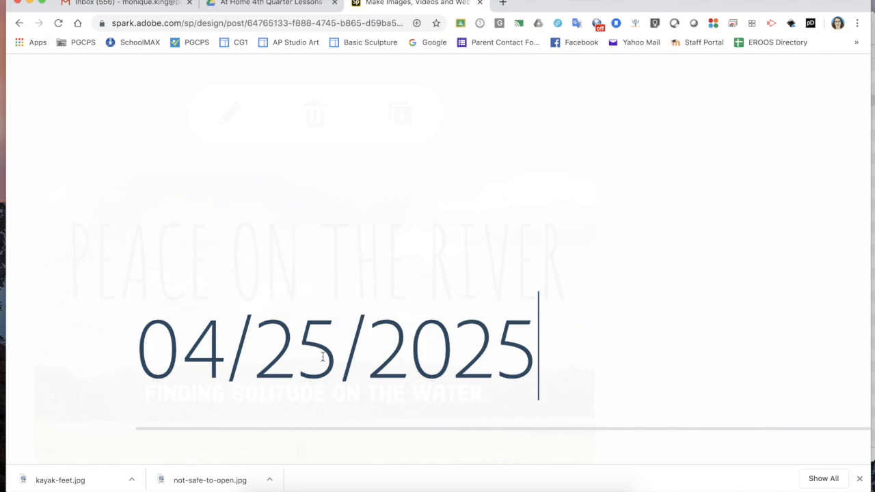
{"action": "left_click_drag", "start_coordinate": [224, 353], "coordinate": [196, 354]}
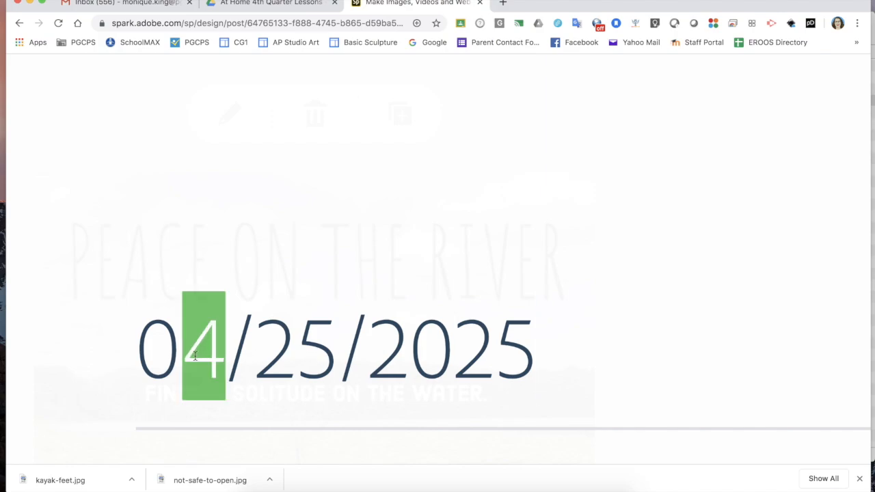
{"action": "type", "text": "5"}
{"action": "left_click_drag", "start_coordinate": [452, 353], "coordinate": [523, 358]}
{"action": "type", "text": "20"}
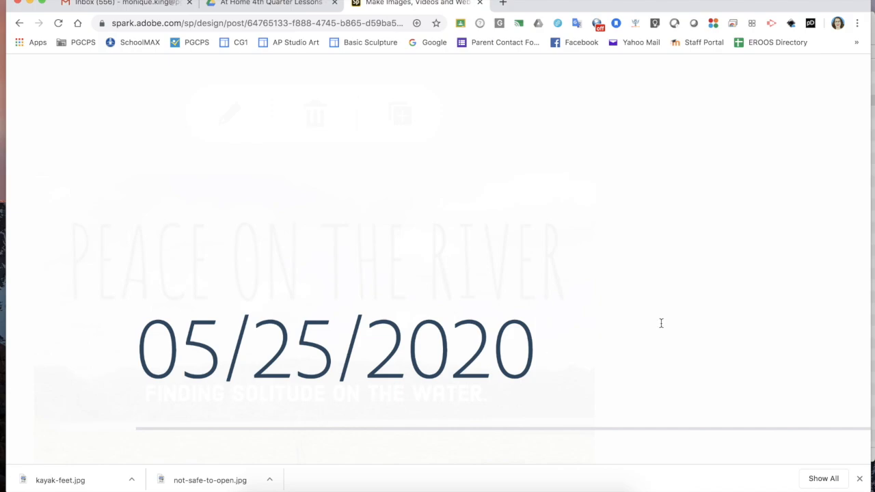
{"action": "left_click", "coordinate": [691, 439]}
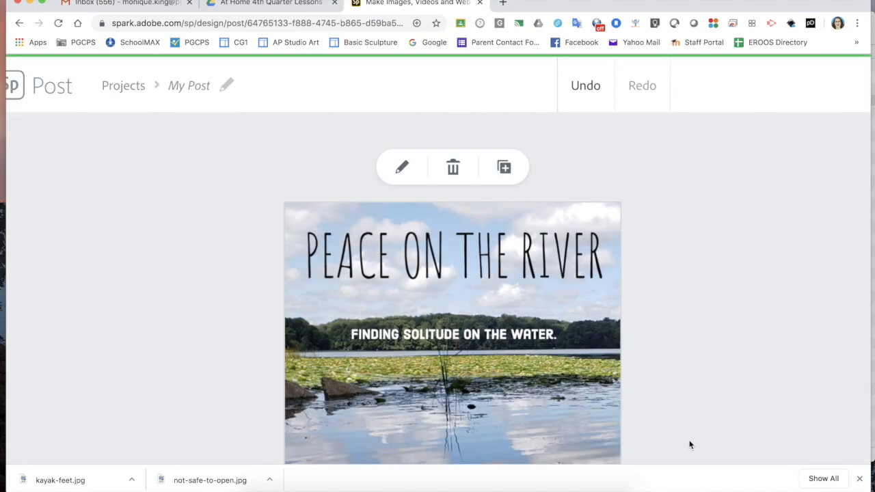
{"action": "scroll", "coordinate": [508, 391], "scroll_direction": "down", "scroll_amount": 3}
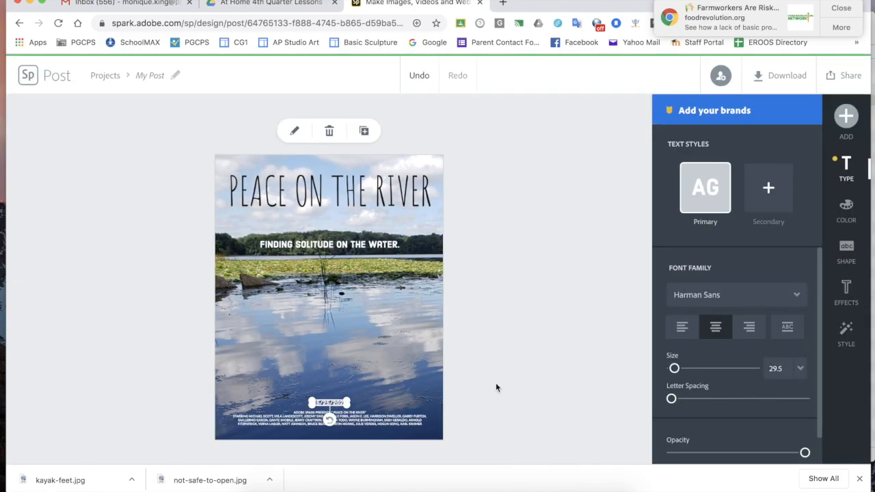
{"action": "left_click", "coordinate": [506, 378]}
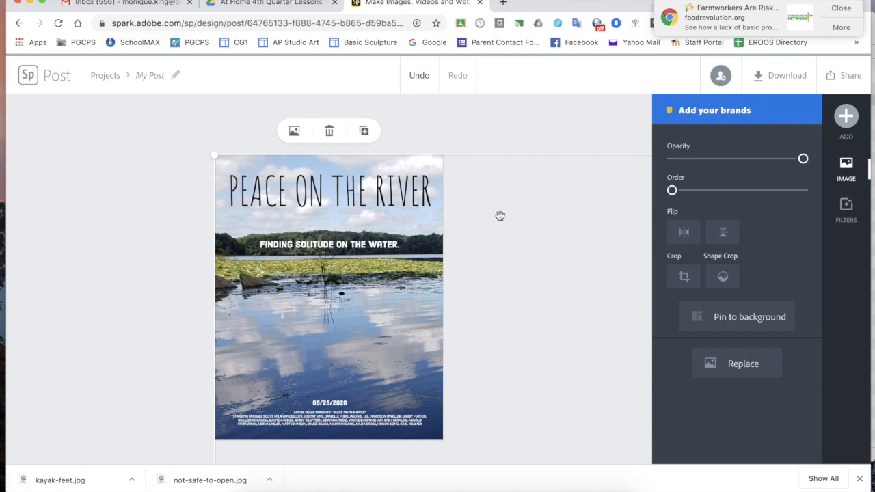
{"action": "left_click", "coordinate": [536, 120]}
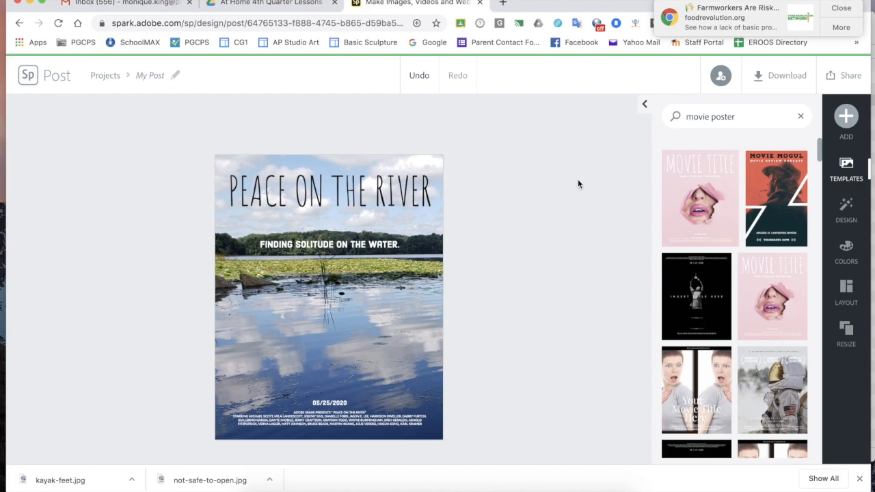
Upload the kayaking1 JPEG photo from the Movie Poster folder and add it to the poster as a freely movable image.
{"action": "left_click", "coordinate": [844, 118]}
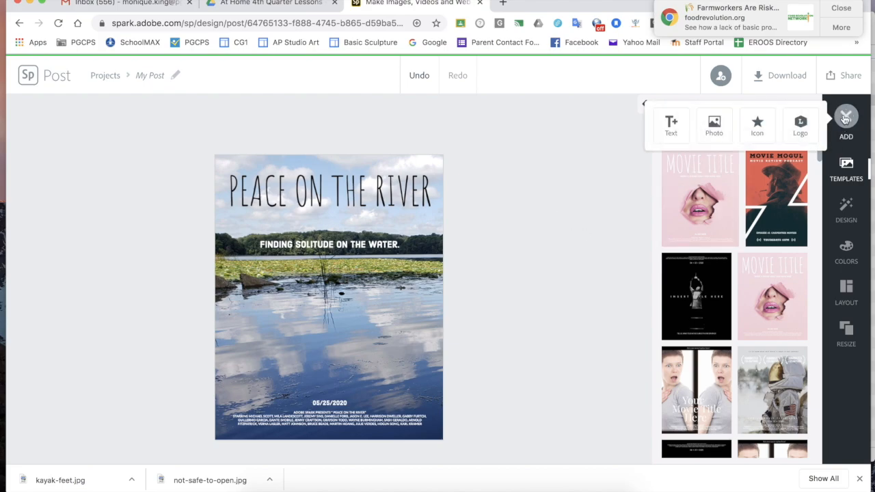
{"action": "left_click", "coordinate": [715, 123]}
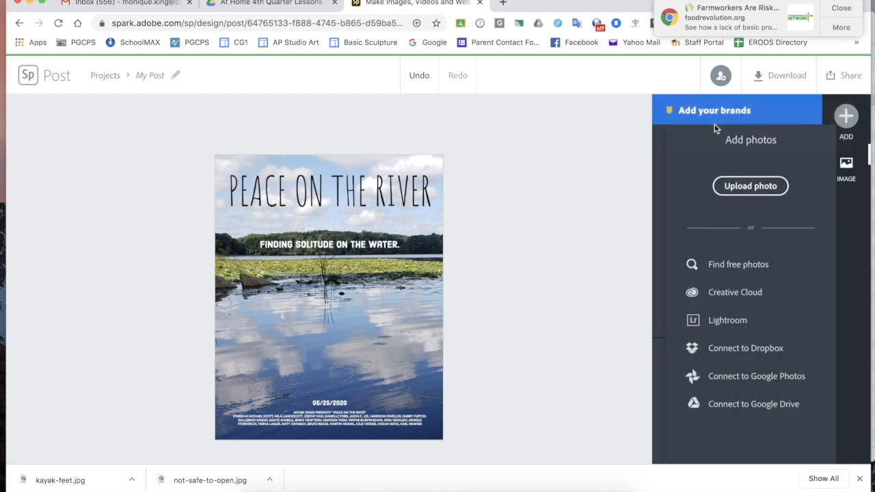
{"action": "left_click", "coordinate": [733, 188]}
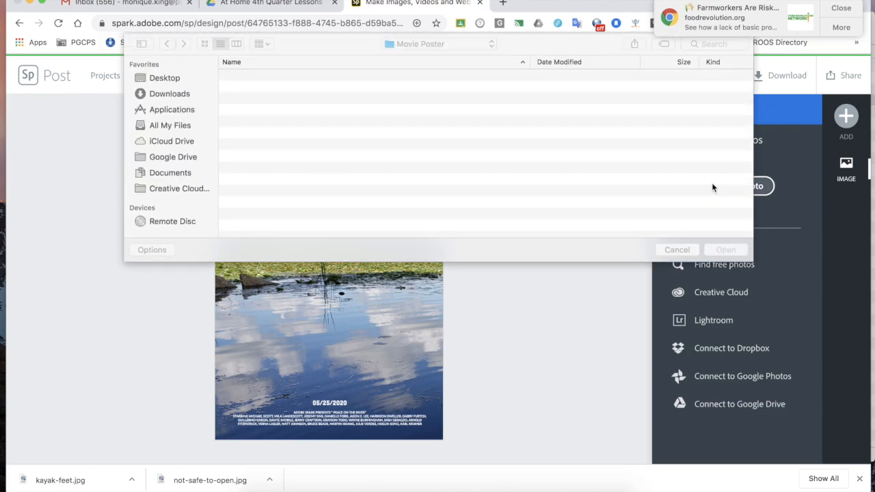
{"action": "left_click", "coordinate": [236, 44]}
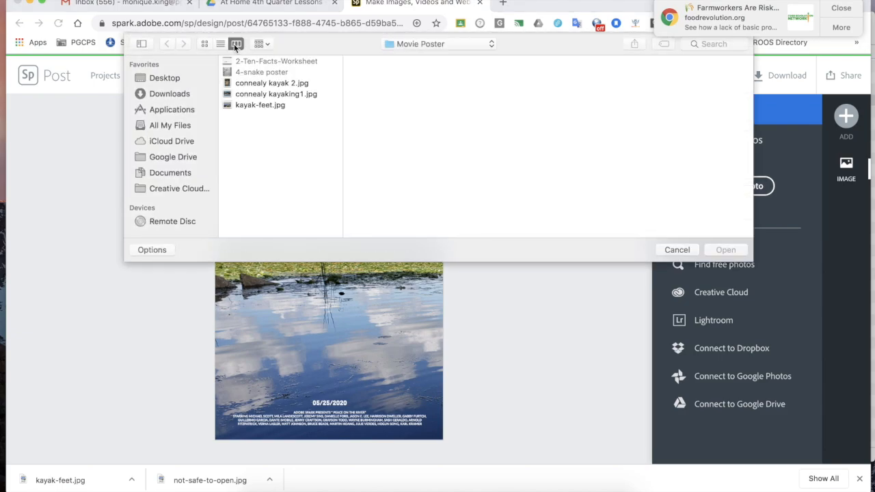
{"action": "left_click", "coordinate": [269, 84]}
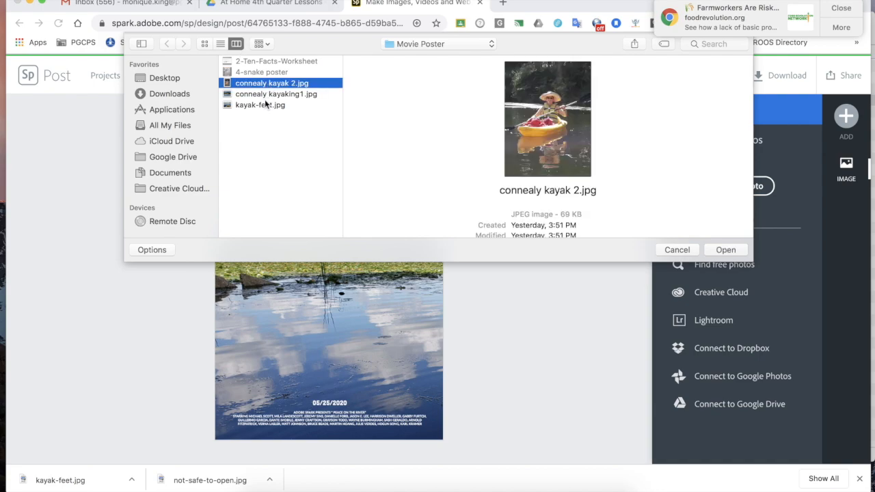
{"action": "left_click", "coordinate": [267, 95]}
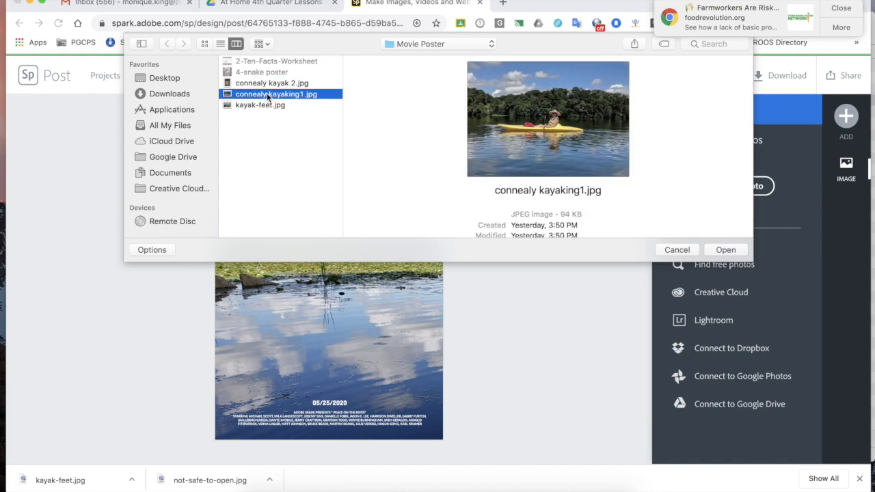
{"action": "left_click", "coordinate": [723, 254]}
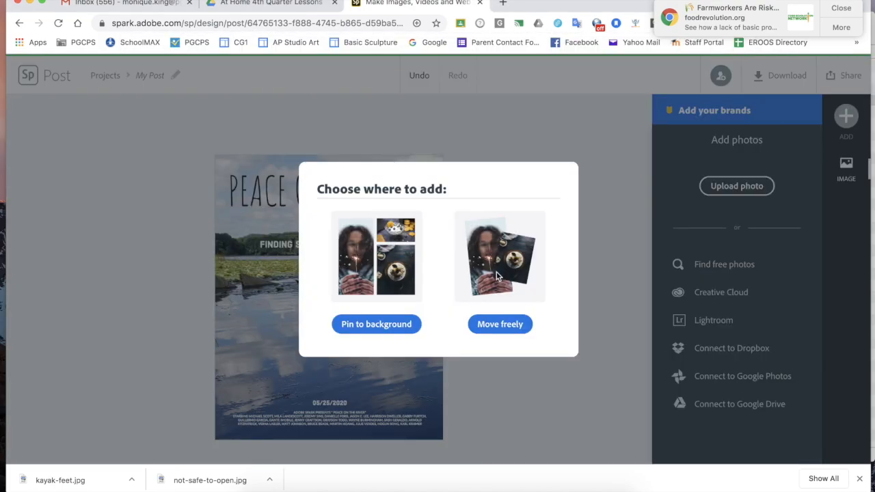
{"action": "left_click", "coordinate": [499, 324]}
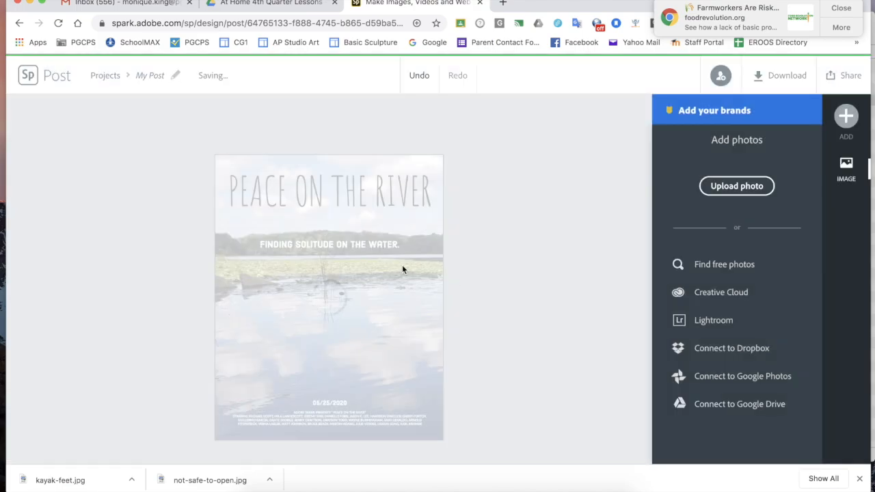
{"action": "left_click", "coordinate": [285, 332]}
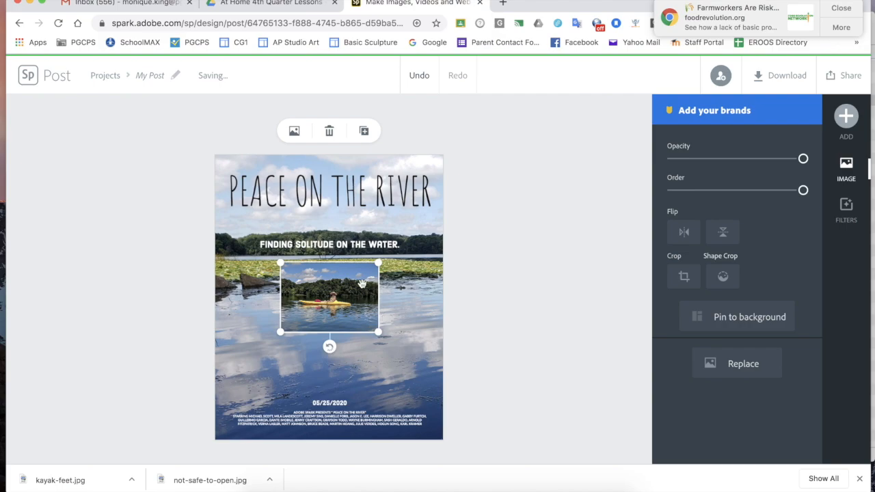
Try the kayaking photo over the tagline and lower on the water, and delete it from the poster.
{"action": "left_click_drag", "start_coordinate": [363, 288], "coordinate": [354, 241]}
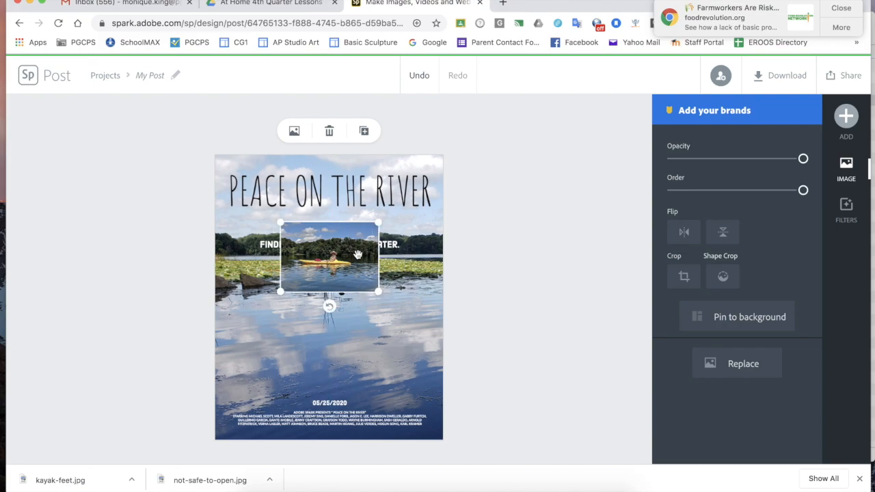
{"action": "left_click_drag", "start_coordinate": [357, 254], "coordinate": [359, 326]}
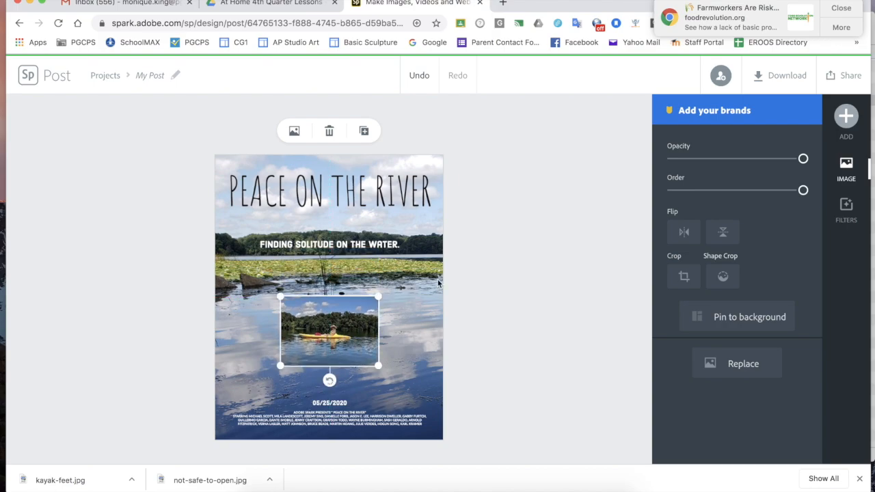
{"action": "key", "text": "Delete"}
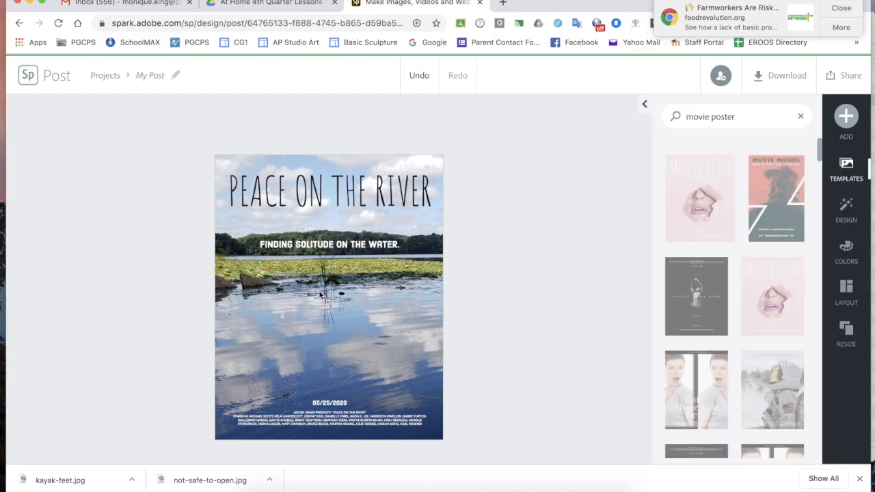
Upload the kayak 2 JPEG photo from the Movie Poster folder and add it to the poster as a freely movable image.
{"action": "left_click", "coordinate": [846, 116]}
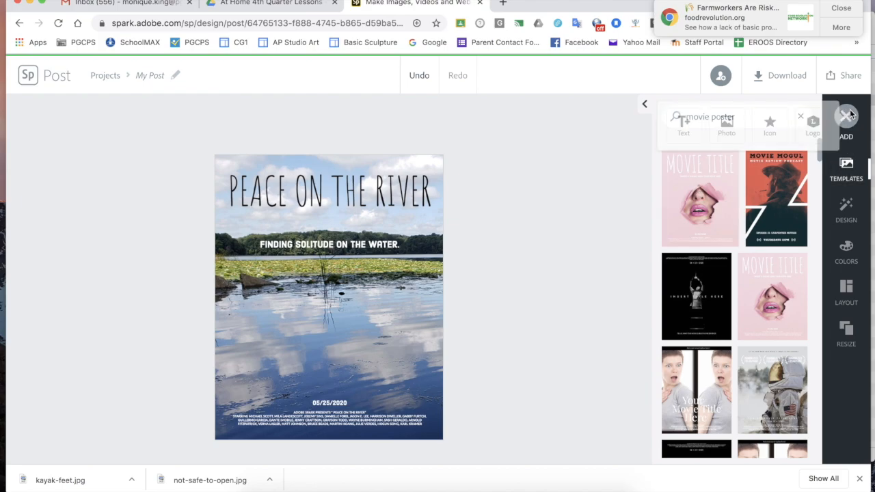
{"action": "left_click", "coordinate": [714, 126]}
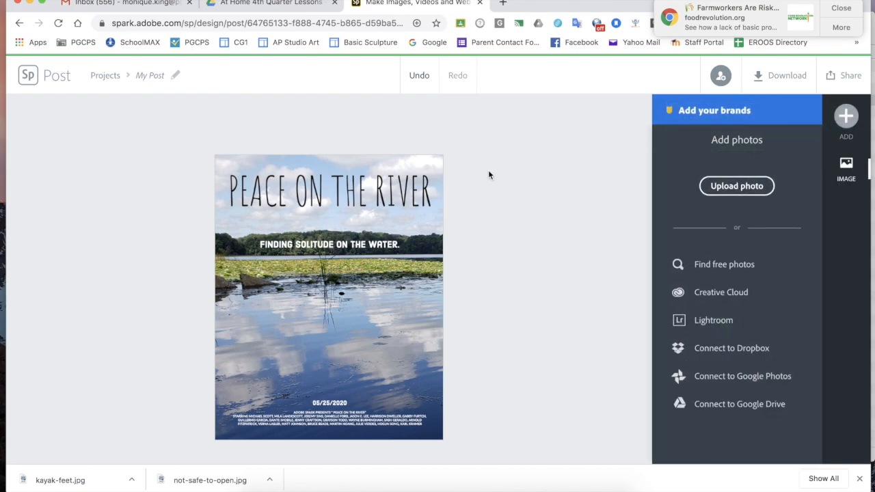
{"action": "left_click", "coordinate": [723, 187]}
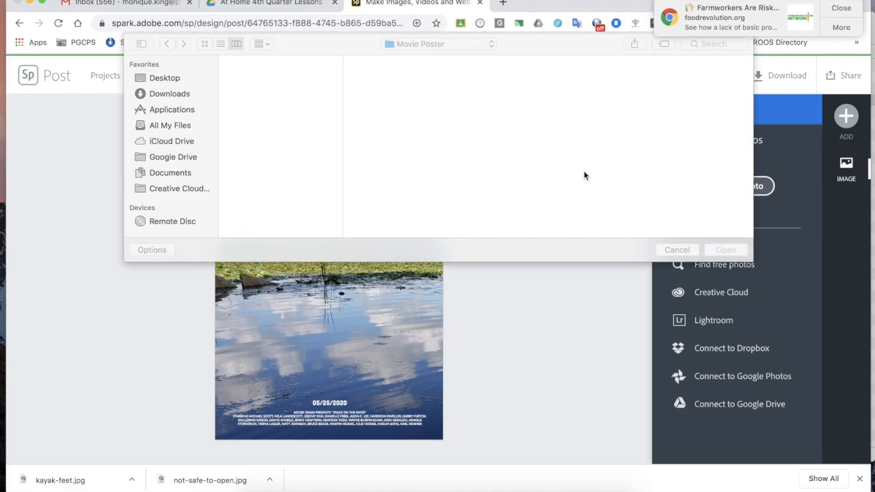
{"action": "left_click", "coordinate": [277, 83]}
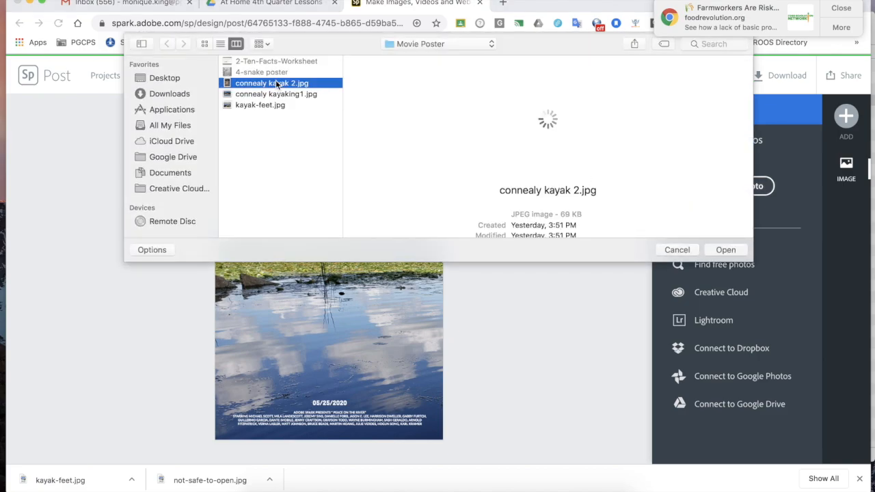
{"action": "double_click", "coordinate": [277, 83]}
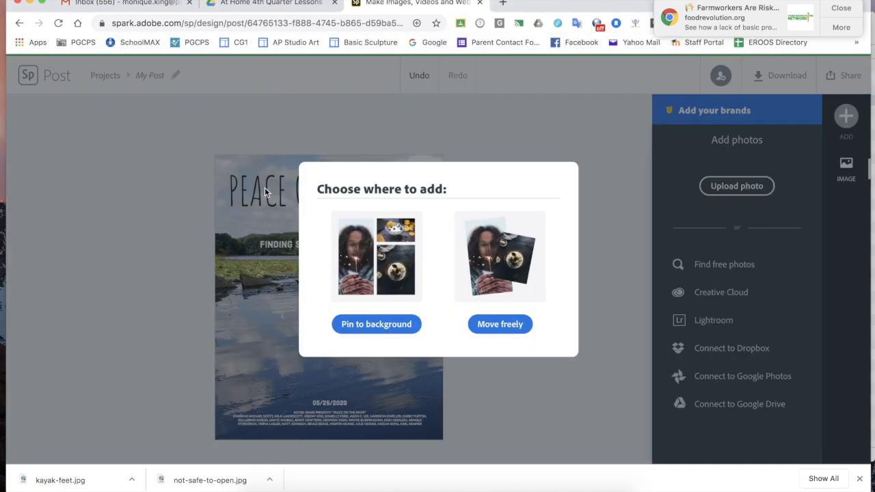
{"action": "left_click", "coordinate": [493, 325]}
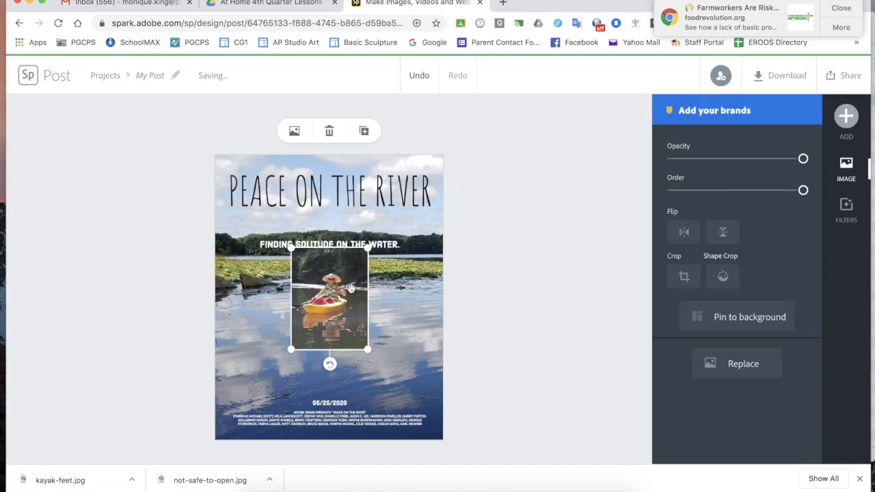
Move the kayaker photo down onto the water, centred between the tagline and the release date, and leave nothing selected.
{"action": "left_click_drag", "start_coordinate": [350, 291], "coordinate": [347, 316]}
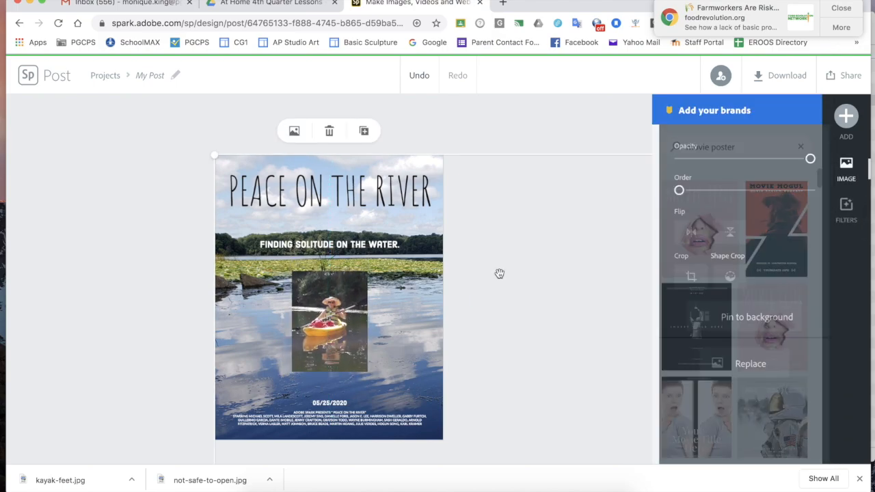
{"action": "left_click", "coordinate": [531, 133]}
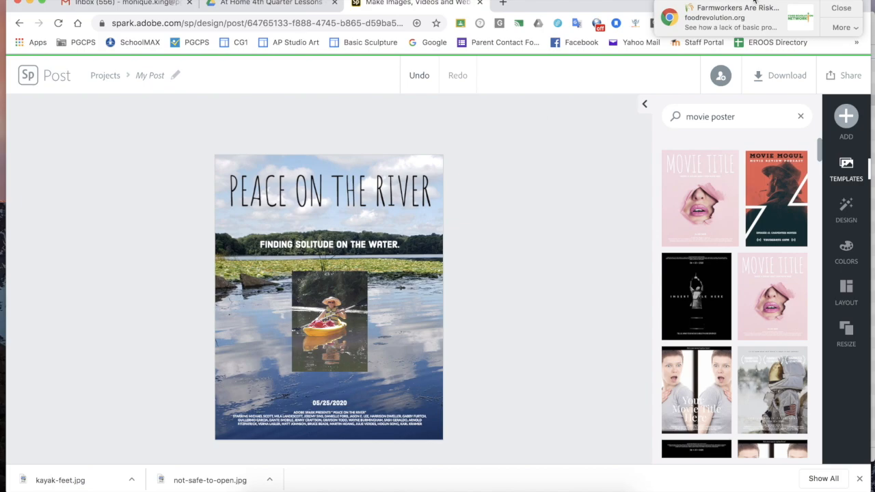
{"action": "left_click", "coordinate": [839, 10]}
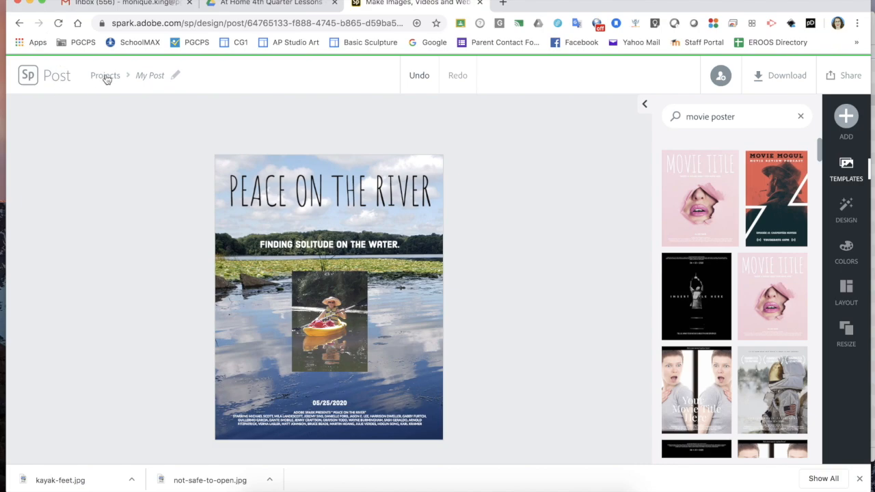
Rename the project from the default title to "Kayak Movie".
{"action": "left_click", "coordinate": [143, 78]}
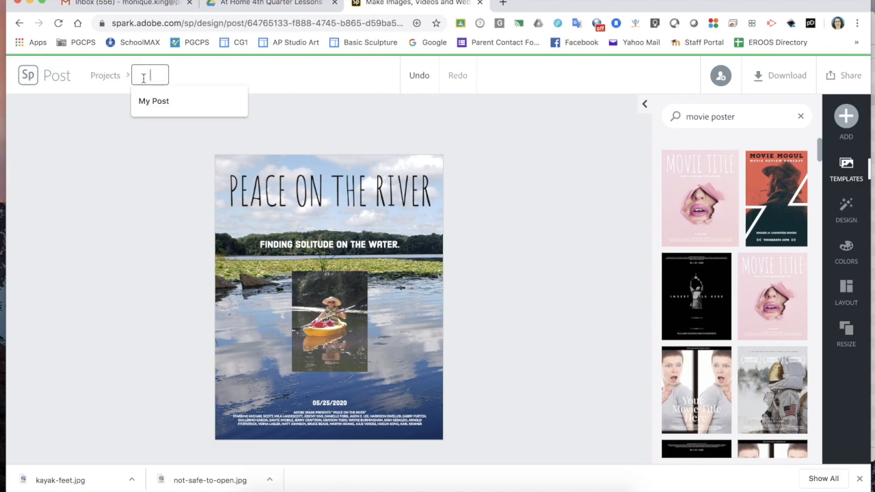
{"action": "type", "text": "KAY"}
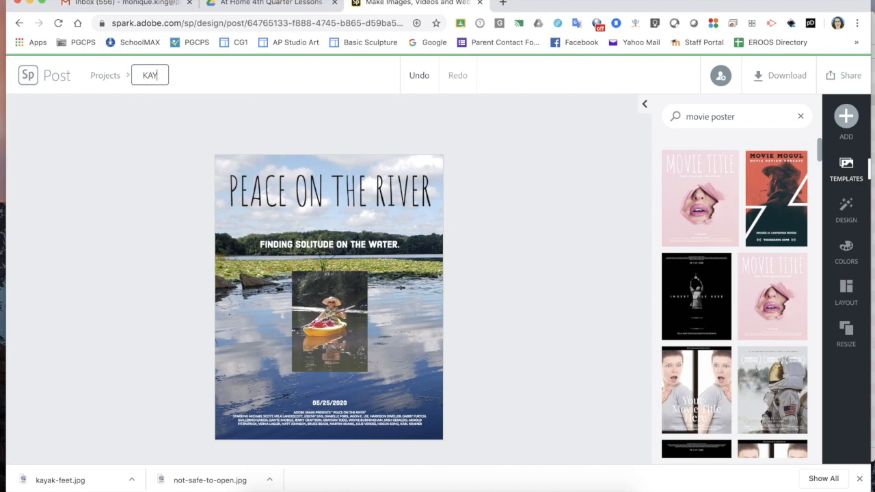
{"action": "type", "text": "AK"}
{"action": "key", "text": "BackSpace"}
{"action": "key", "text": "BackSpace"}
{"action": "key", "text": "BackSpace"}
{"action": "key", "text": "BackSpace"}
{"action": "key", "text": "BackSpace"}
{"action": "type", "text": "Kayak Movie"}
{"action": "left_click", "coordinate": [110, 121]}
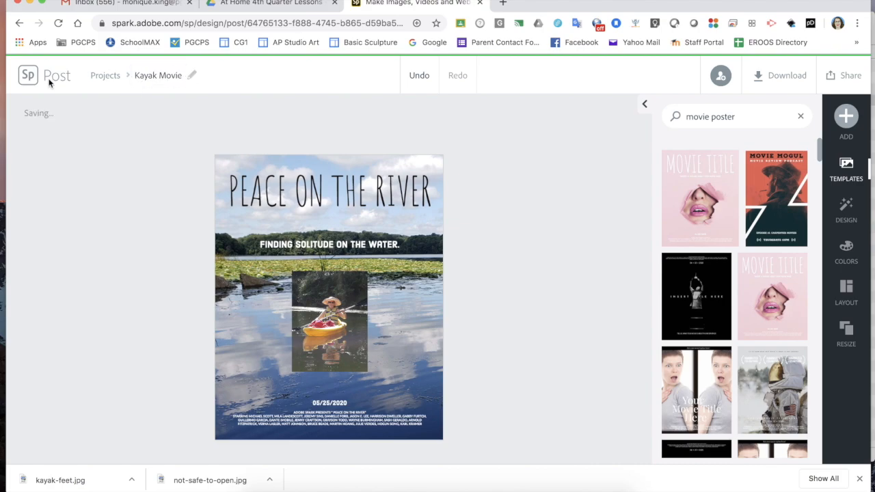
Download the Kayak Movie poster from the Projects page and open the downloaded JPEG to view it.
{"action": "left_click", "coordinate": [106, 76]}
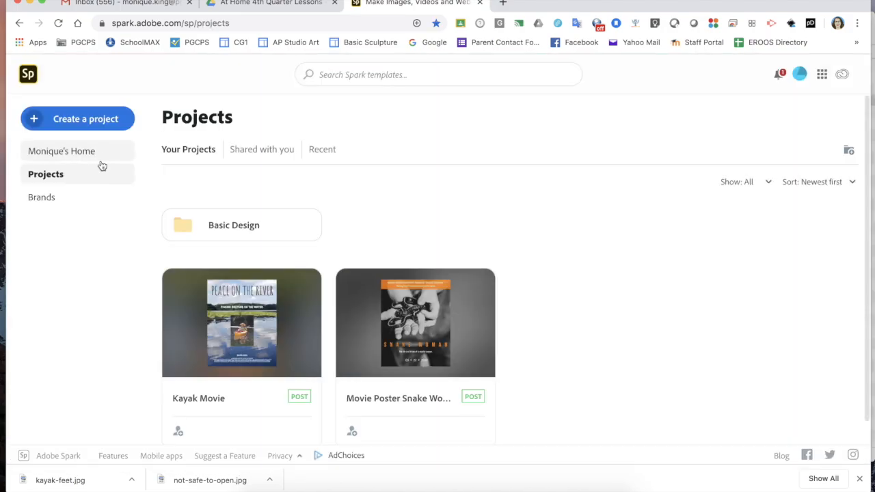
{"action": "mouse_move", "coordinate": [216, 327]}
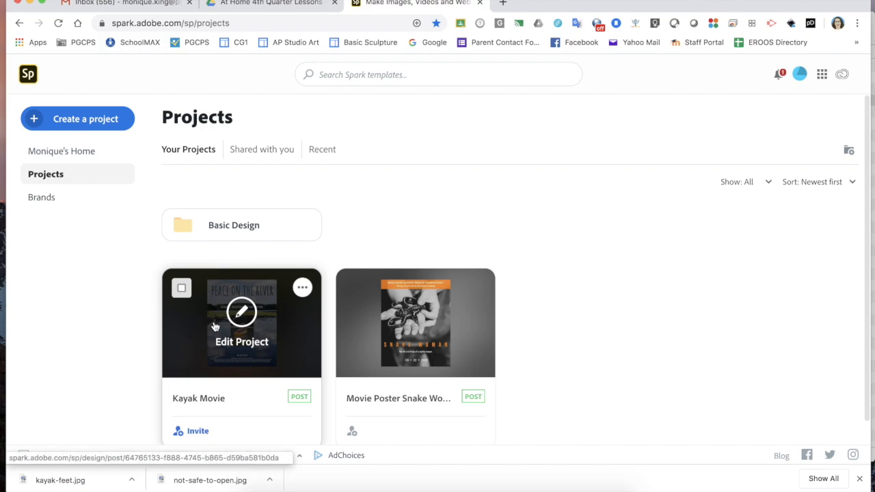
{"action": "scroll", "coordinate": [304, 290], "scroll_direction": "down", "scroll_amount": 1}
{"action": "left_click", "coordinate": [303, 286]}
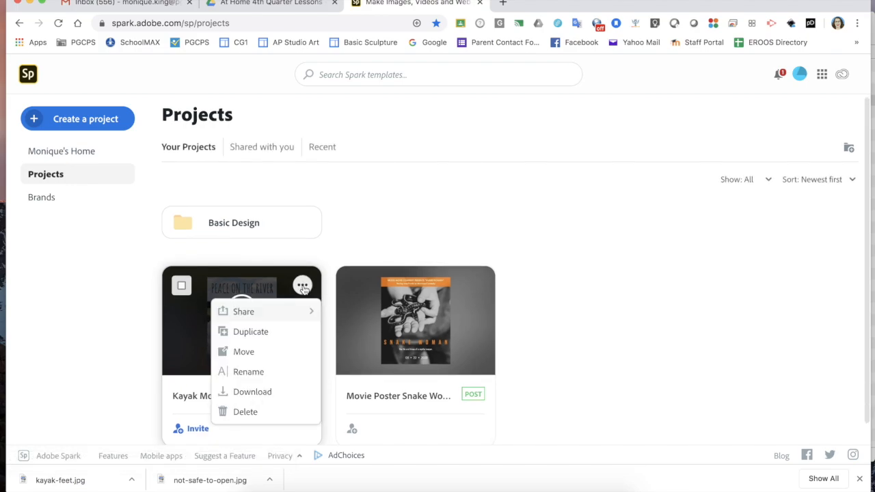
{"action": "left_click", "coordinate": [261, 393]}
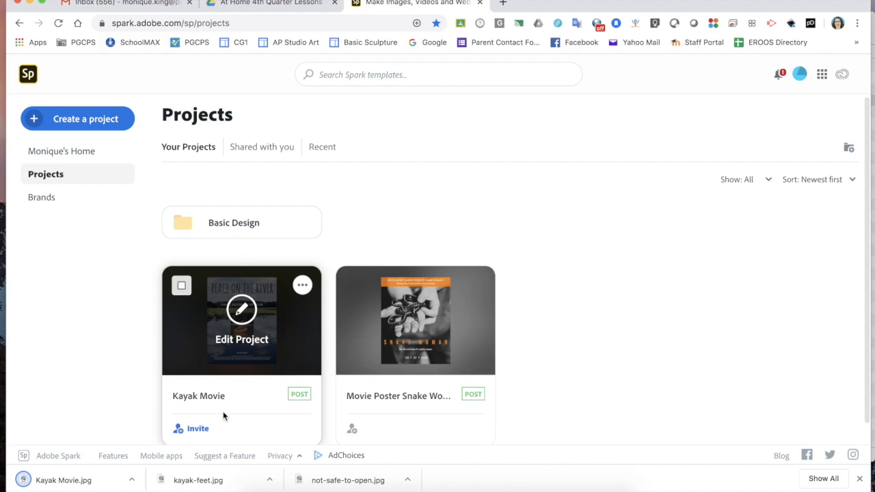
{"action": "left_click", "coordinate": [94, 484]}
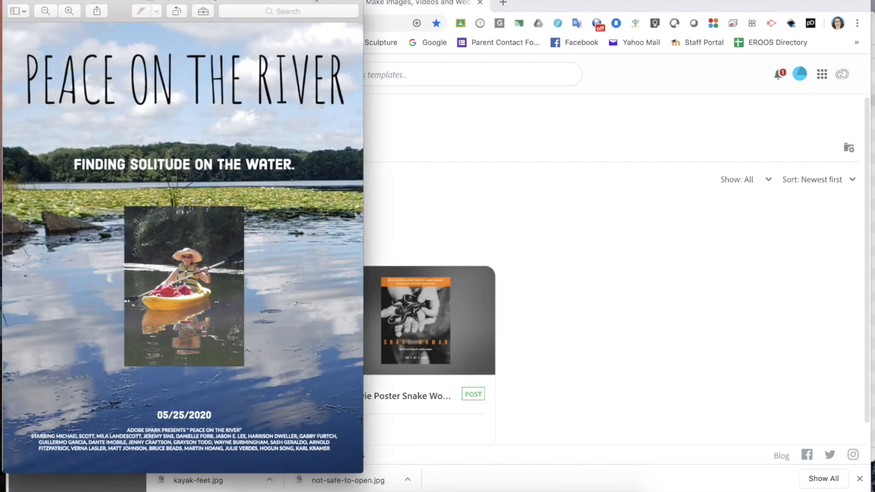
{"action": "left_click_drag", "start_coordinate": [315, 1], "coordinate": [384, 2]}
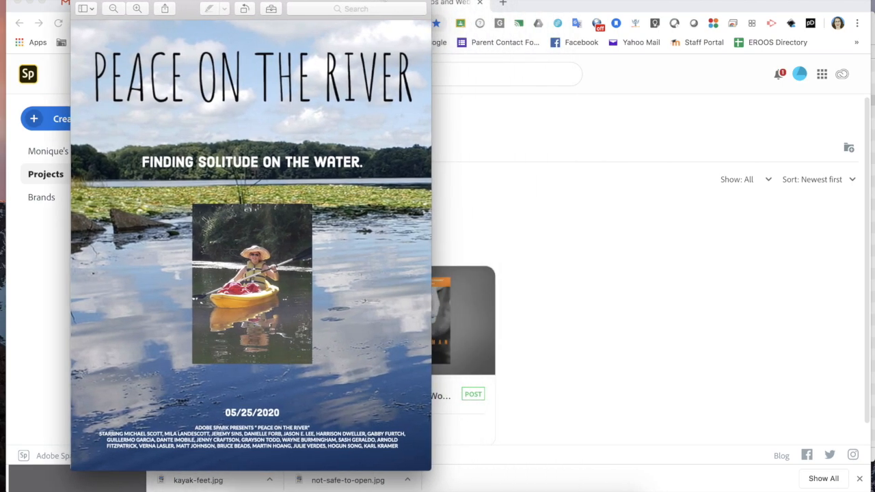